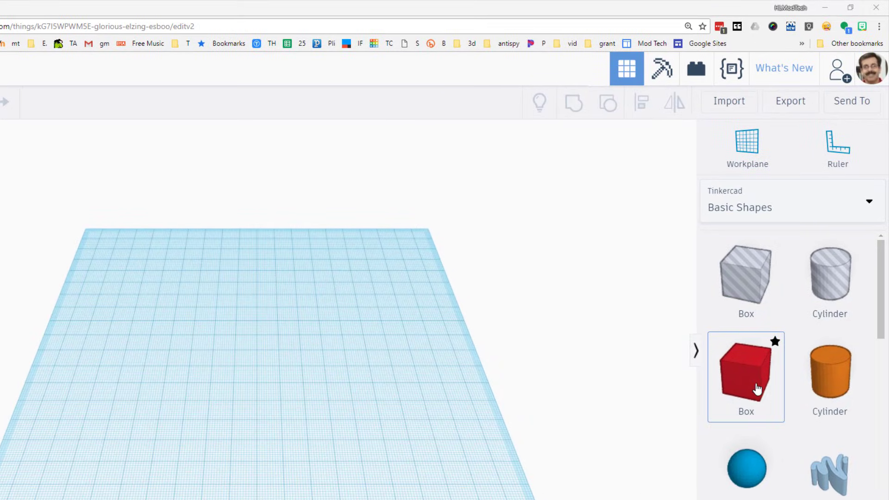
# Step: Place a solid box toward the back of the workplane and size its base to 70 mm long by 30 mm wide
pyautogui.moveTo(758, 389); pyautogui.dragTo(240, 307)
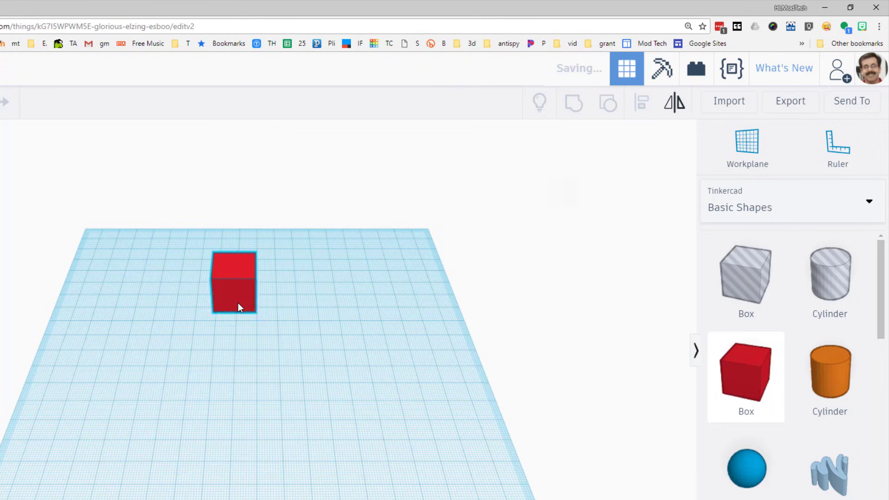
pyautogui.moveTo(216, 310)
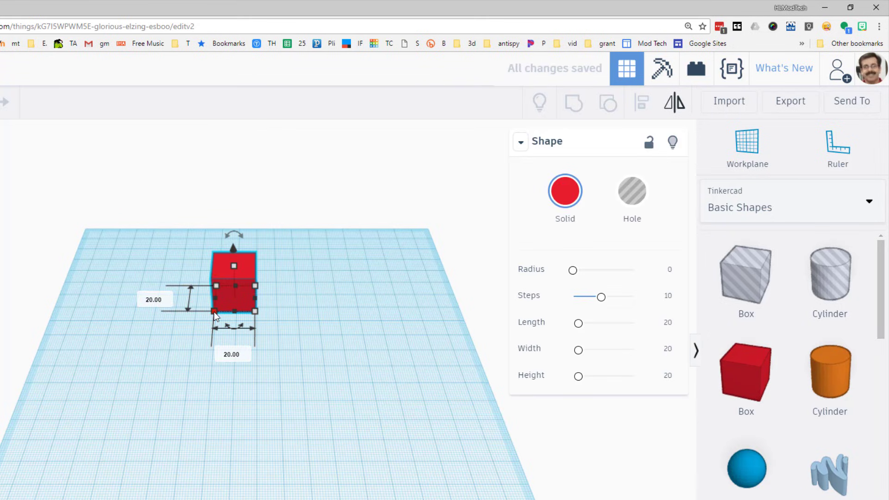
pyautogui.scroll(2, 159, 269)
pyautogui.click(148, 288)
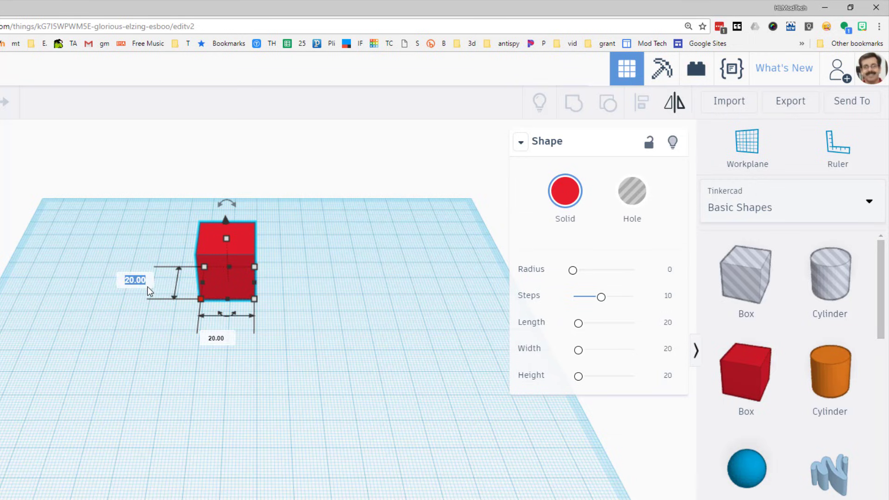
pyautogui.write('70')
pyautogui.press('Return')
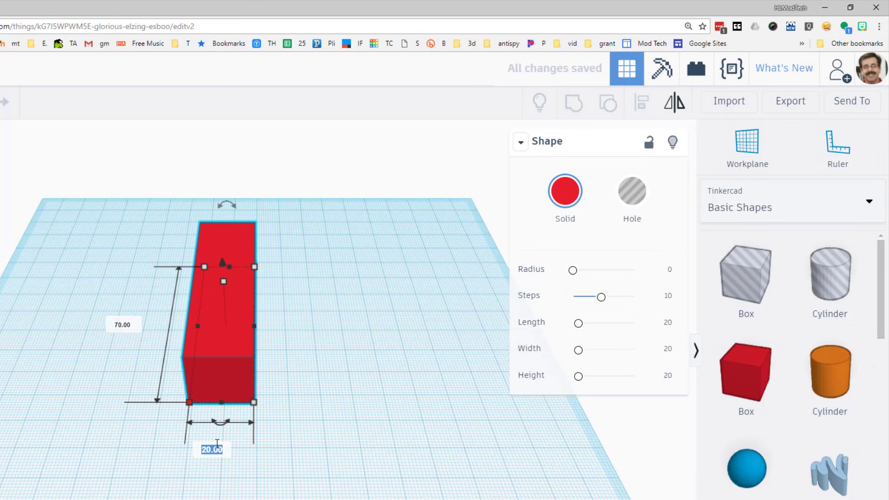
pyautogui.write('30')
pyautogui.press('Return')
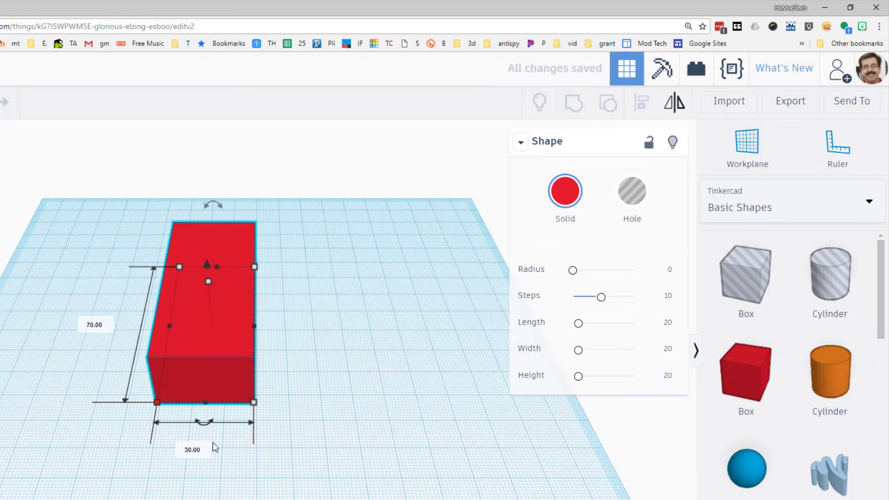
# Step: Set the box's height to 25 mm
pyautogui.moveTo(152, 270); pyautogui.dragTo(196, 290, button='right')
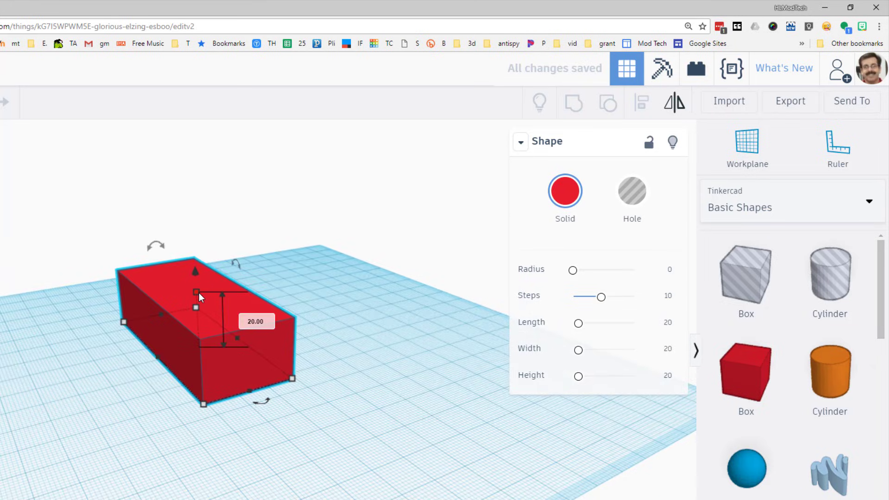
pyautogui.click(256, 322)
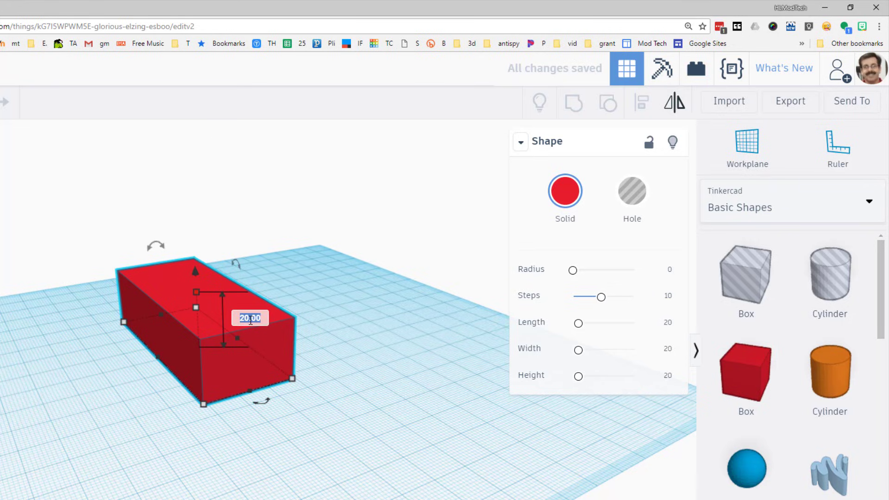
pyautogui.write('25')
pyautogui.press('Return')
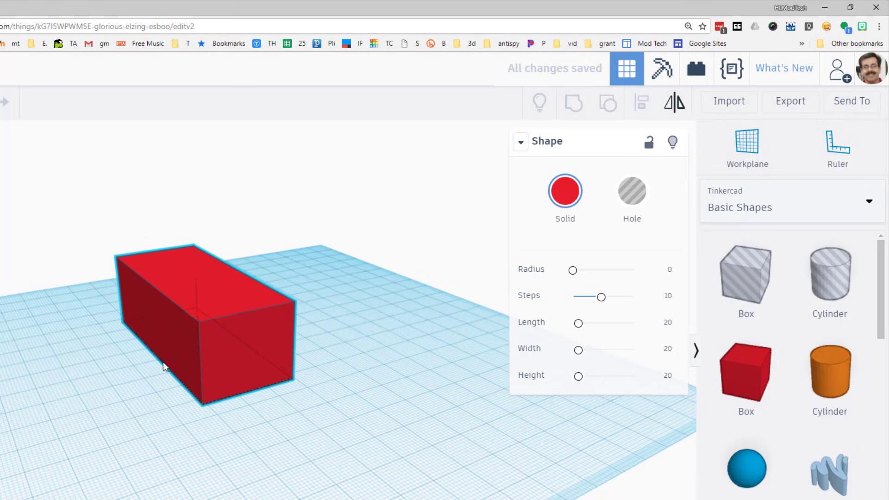
# Step: Raise the box slightly above the workplane and round its edges with a radius of 1
pyautogui.moveTo(60, 371); pyautogui.dragTo(143, 363, button='right')
pyautogui.moveTo(182, 385); pyautogui.dragTo(220, 291, button='right')
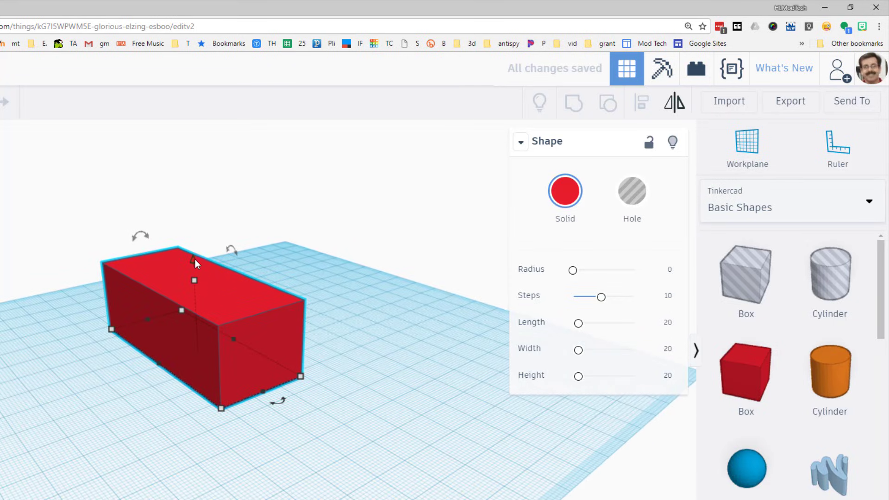
pyautogui.moveTo(194, 259); pyautogui.dragTo(196, 243)
pyautogui.moveTo(402, 297); pyautogui.dragTo(355, 296, button='right')
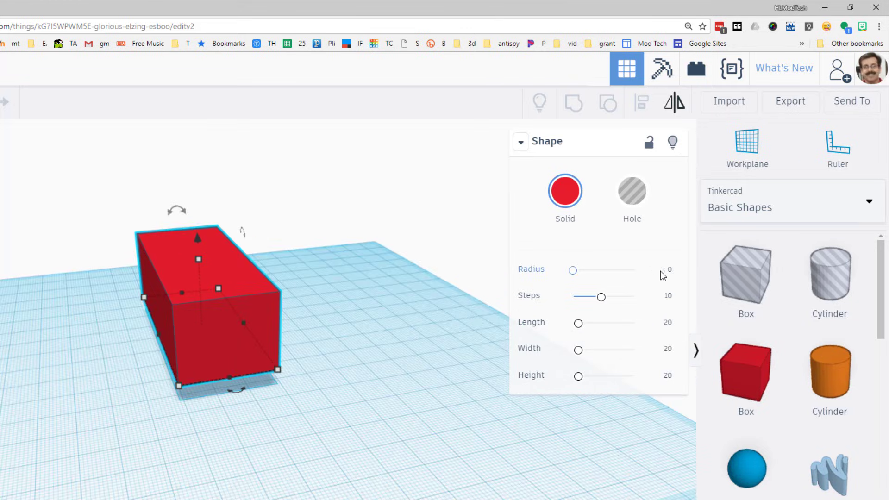
pyautogui.click(671, 271)
pyautogui.write('1')
pyautogui.press('Return')
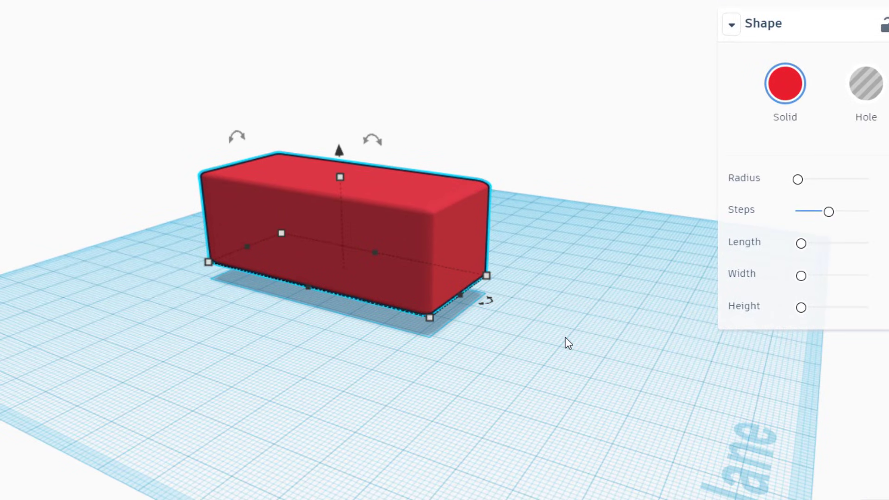
# Step: Nudge the raised box a few grid steps to the right and slightly toward the front of the workplane
pyautogui.moveTo(569, 343); pyautogui.dragTo(509, 282, button='right')
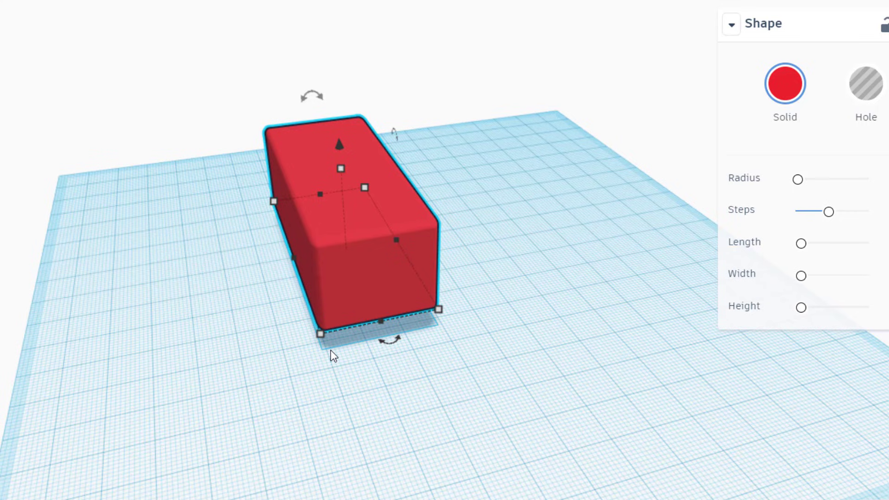
pyautogui.press('Right')
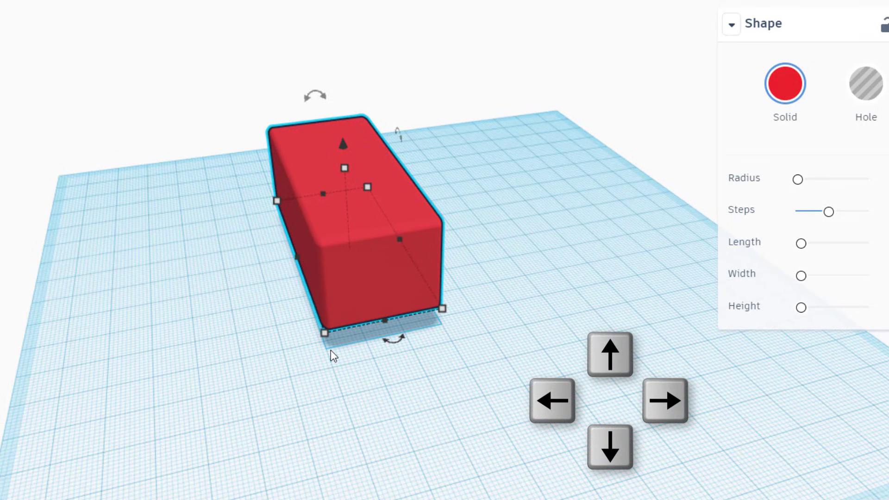
pyautogui.press('Down')
pyautogui.press('Right')
pyautogui.press('Right')
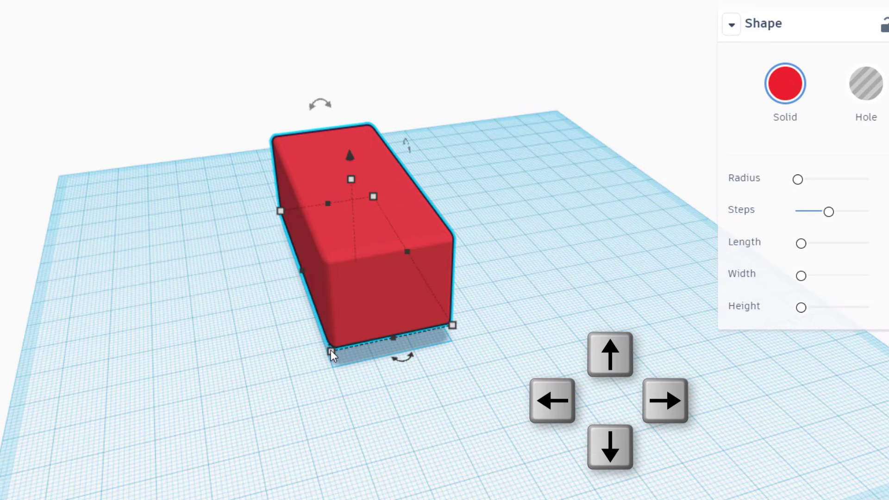
# Step: Place a temporary workplane on the long side face of the box
pyautogui.moveTo(333, 395); pyautogui.dragTo(295, 243, button='right')
pyautogui.press('w')
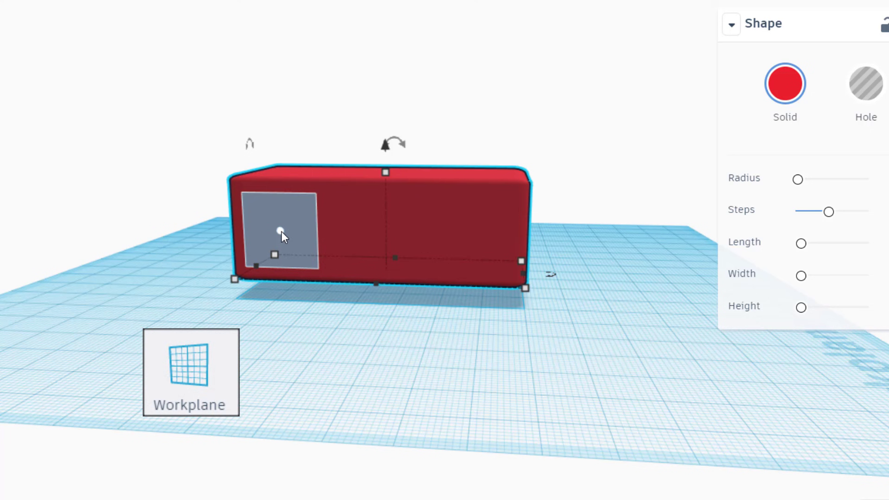
pyautogui.click(280, 232)
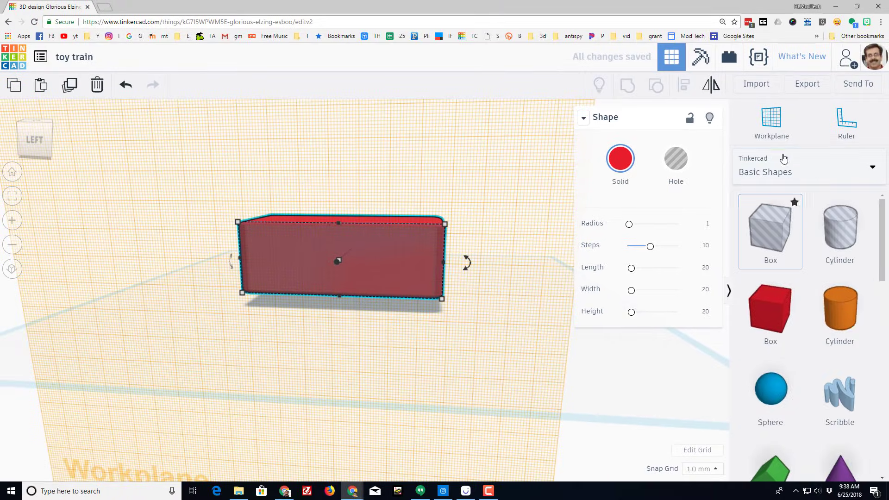
# Step: Add a Wheel from the full set of shape generators to the box's side and set its rim style to 5
pyautogui.click(770, 174)
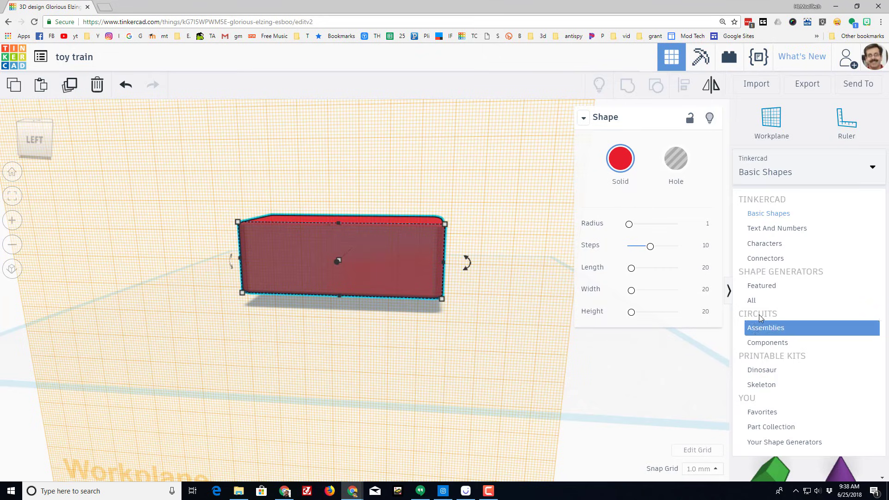
pyautogui.click(751, 301)
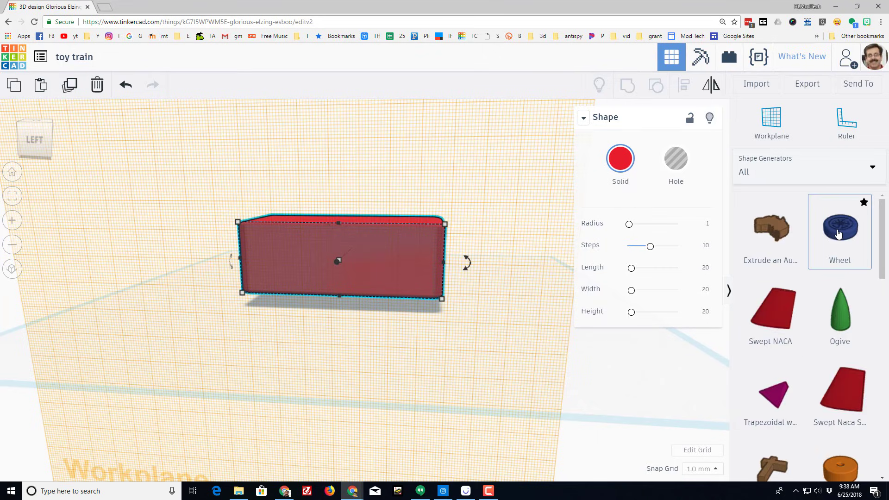
pyautogui.moveTo(842, 232); pyautogui.dragTo(304, 261)
pyautogui.click(638, 225)
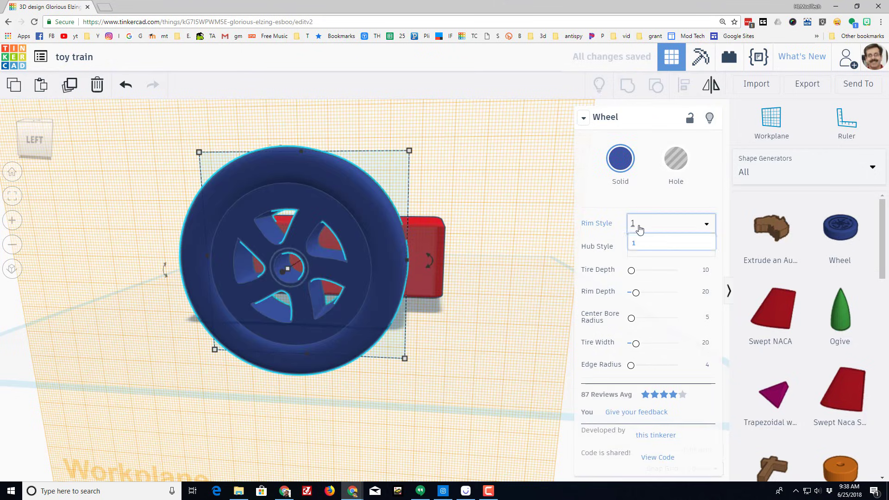
pyautogui.click(637, 308)
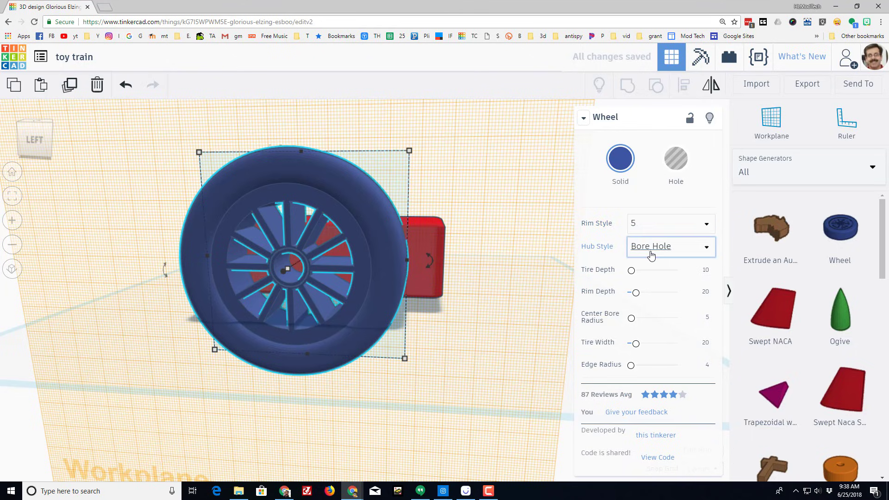
# Step: Set the wheel's tire depth to 2 and change its colour to black
pyautogui.click(705, 272)
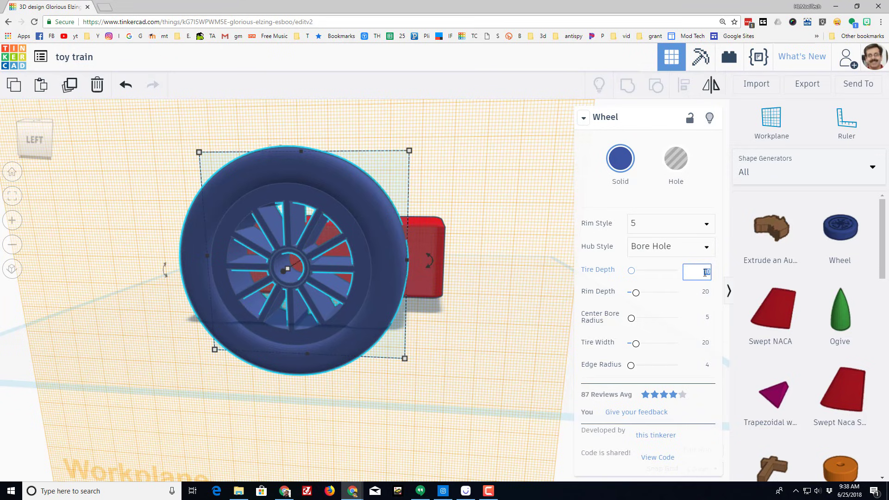
pyautogui.write('2')
pyautogui.press('Return')
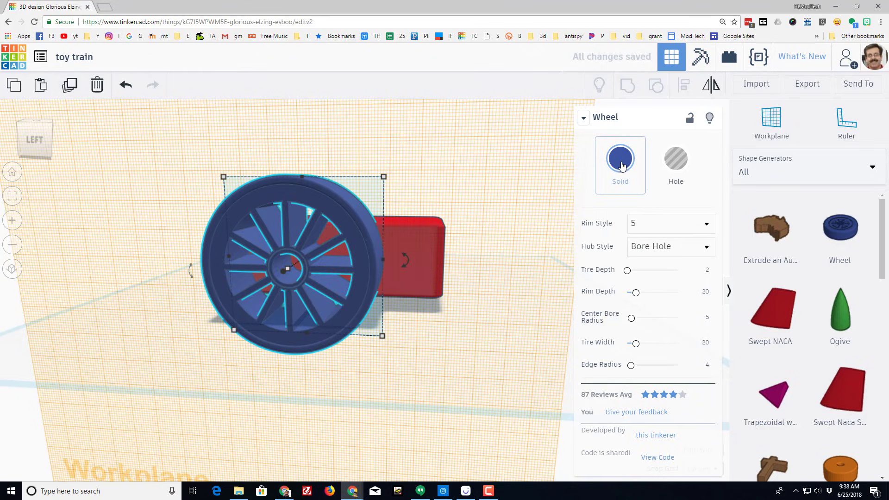
pyautogui.click(622, 166)
pyautogui.click(837, 286)
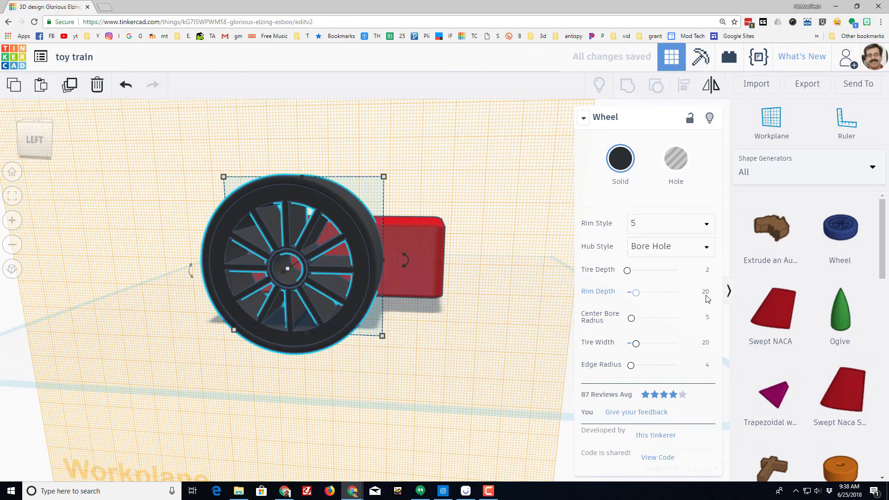
# Step: Set the wheel's rim depth to 8 and its center bore radius to 2.5
pyautogui.write('8')
pyautogui.press('Return')
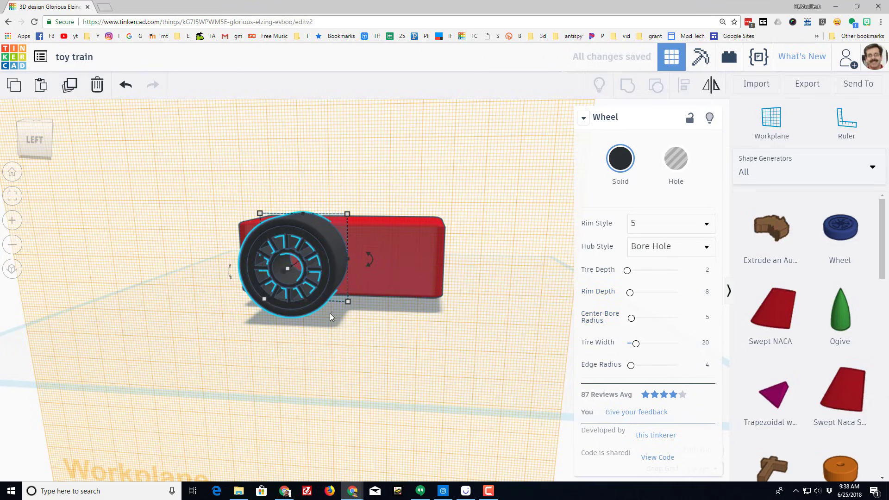
pyautogui.click(708, 322)
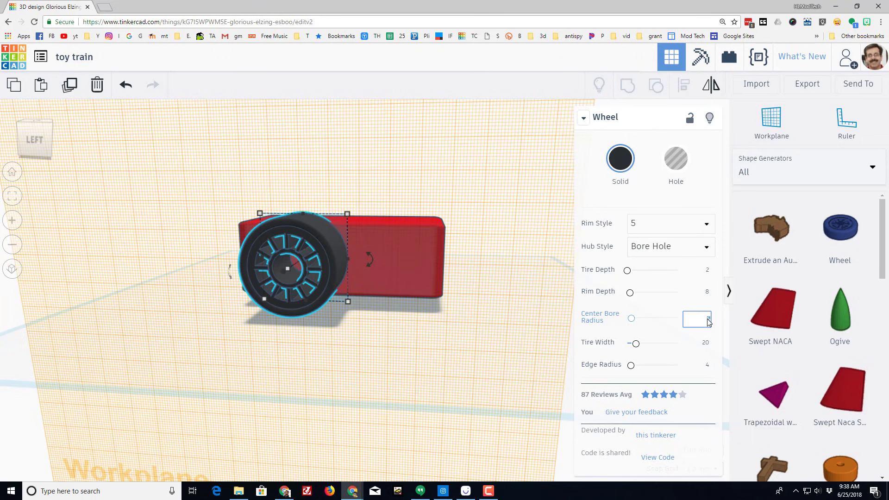
pyautogui.write('2.5')
pyautogui.press('Return')
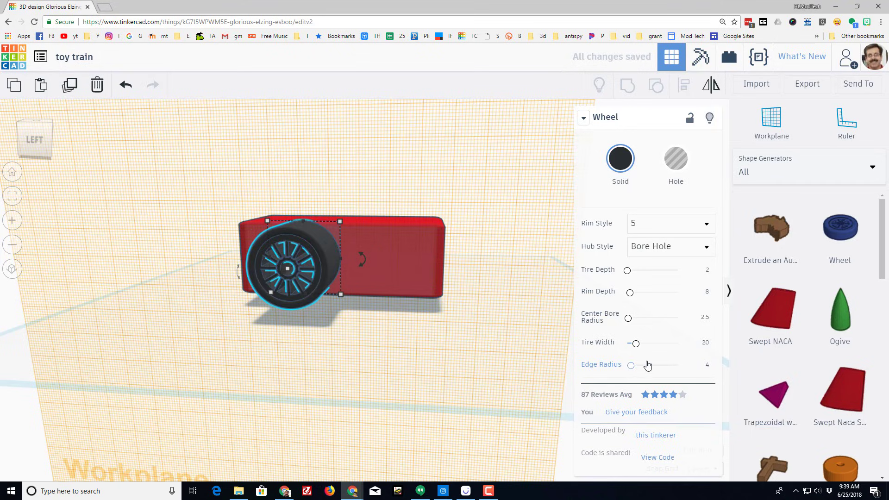
# Step: Set the wheel's tire width to 4
pyautogui.click(706, 345)
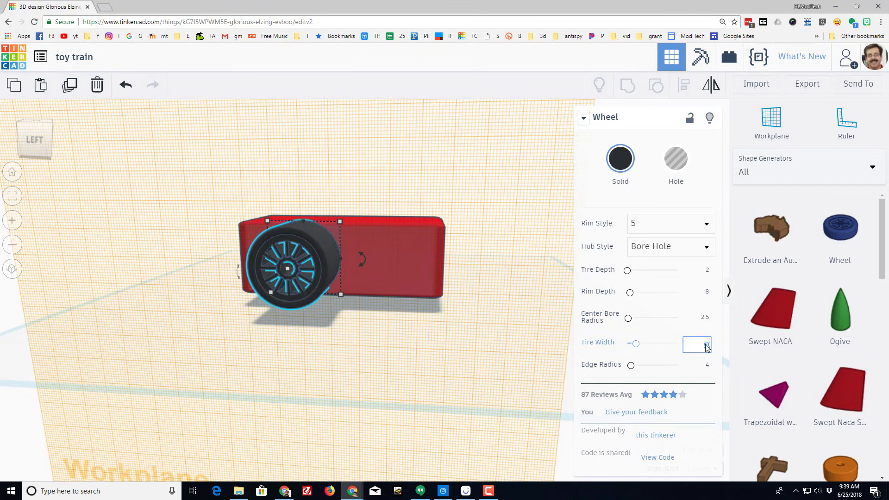
pyautogui.write('4')
pyautogui.press('Return')
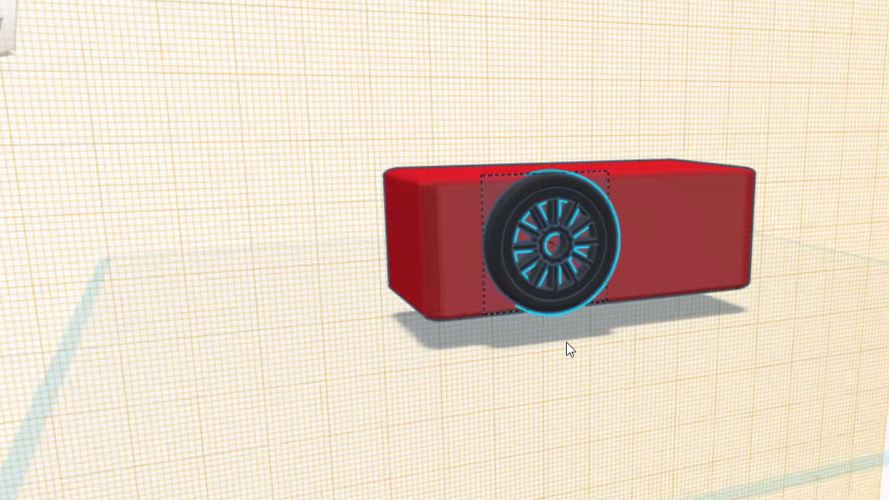
# Step: Nudge the wheel left and down on the side face so it extends below the box's lower edge
pyautogui.moveTo(567, 342); pyautogui.dragTo(450, 346, button='right')
pyautogui.press('Left')
pyautogui.press('Left')
pyautogui.press('Left')
pyautogui.press('Left')
pyautogui.press('Left')
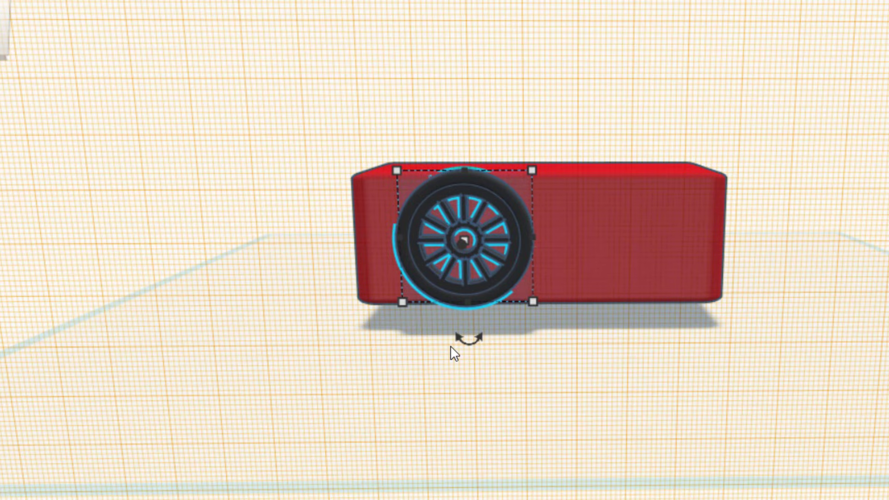
pyautogui.press('Down')
pyautogui.press('Down')
pyautogui.press('Down')
pyautogui.press('Down')
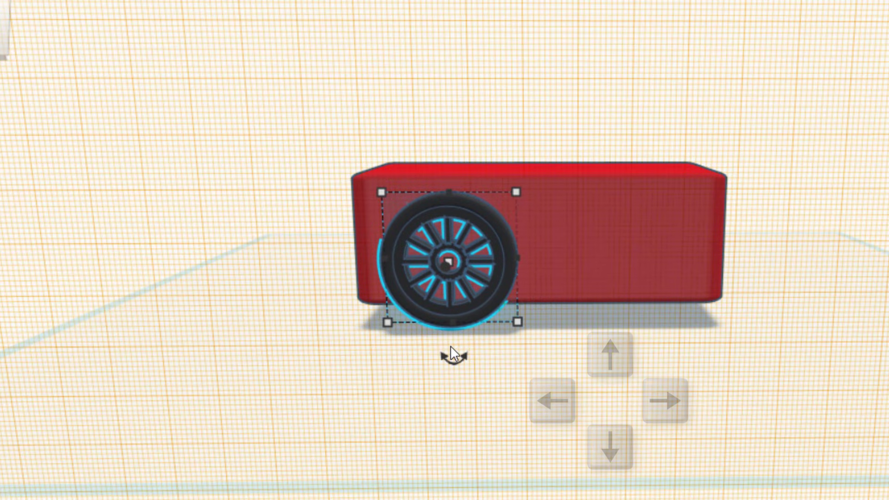
# Step: Return the workplane to the base grid and lower the wheel by 1.5 mm
pyautogui.moveTo(318, 327); pyautogui.dragTo(410, 326, button='right')
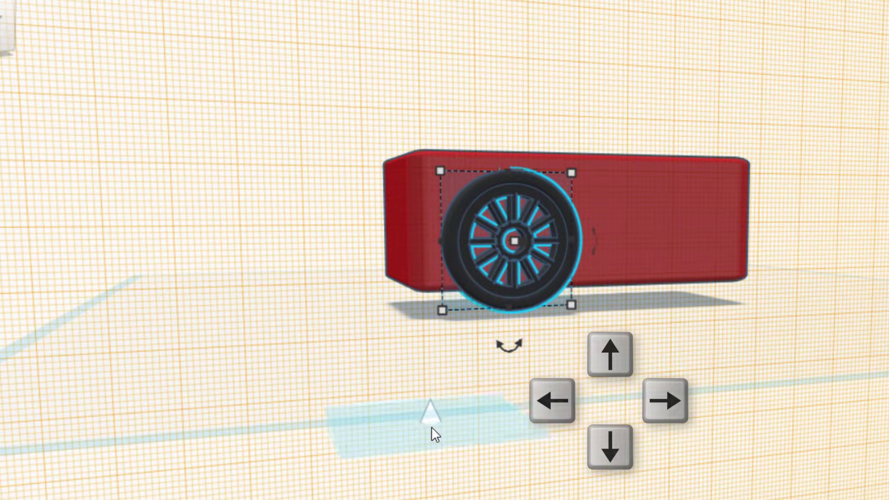
pyautogui.moveTo(428, 415); pyautogui.dragTo(449, 411, button='right')
pyautogui.moveTo(529, 332); pyautogui.dragTo(429, 271, button='right')
pyautogui.moveTo(551, 367); pyautogui.dragTo(567, 318, button='right')
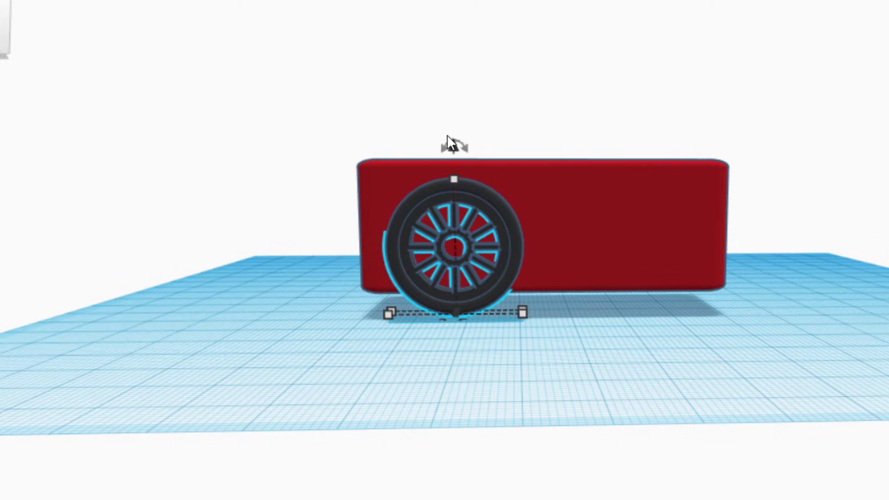
pyautogui.moveTo(453, 147)
pyautogui.mouseDown()
pyautogui.moveTo(449, 140)
pyautogui.moveTo(450, 156)
pyautogui.mouseUp()
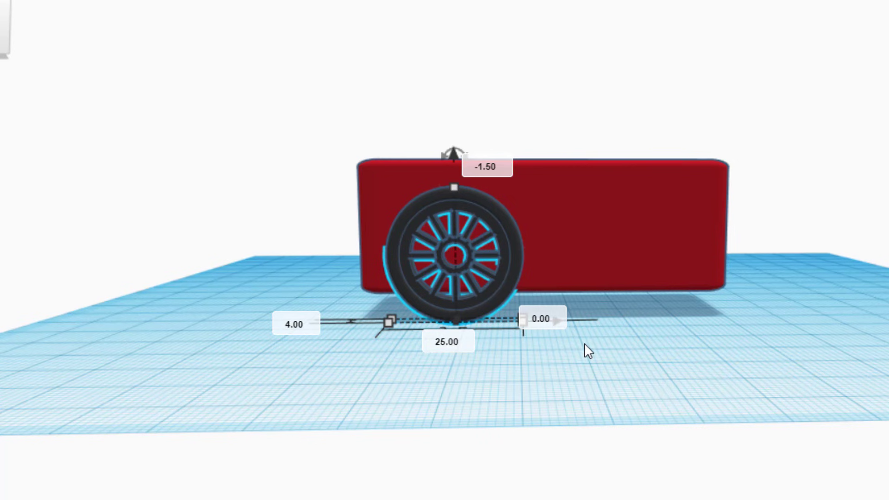
# Step: Fine-tune the wheel's position along the box's long side, close to the left end of the body
pyautogui.moveTo(447, 395); pyautogui.dragTo(440, 430, button='right')
pyautogui.press('Left')
pyautogui.press('Left')
pyautogui.press('Left')
pyautogui.press('Left')
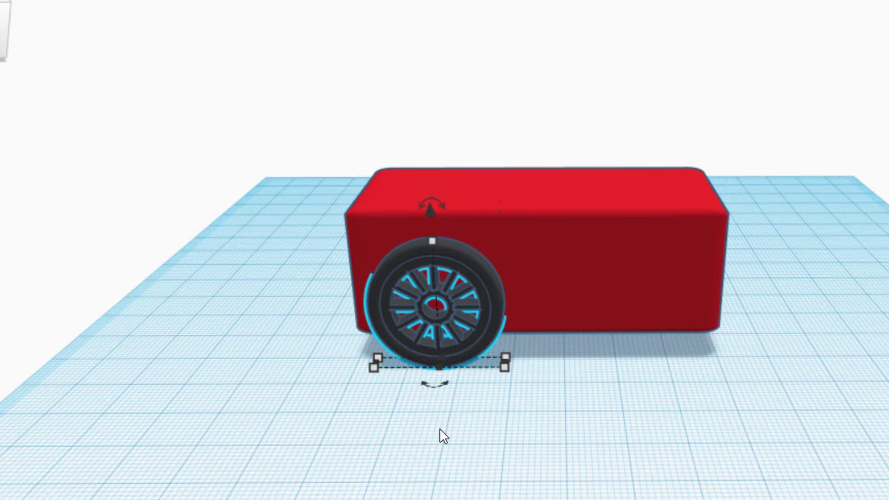
pyautogui.press('Right')
pyautogui.press('Right')
pyautogui.press('Right')
pyautogui.press('Right')
pyautogui.press('Right')
pyautogui.press('Left')
pyautogui.press('Left')
pyautogui.press('Right')
pyautogui.press('Left')
# Step: Duplicate the wheel and shift the copy along the body's long side, leaving a small gap beside the first wheel
pyautogui.hotkey('ctrl', 'd')
pyautogui.press('Right')
pyautogui.press('Right')
pyautogui.press('Right')
pyautogui.press('Right')
pyautogui.press('Right')
pyautogui.press('Right')
pyautogui.press('Right')
pyautogui.press('Right')
pyautogui.press('Right')
pyautogui.press('Right')
pyautogui.press('Right')
pyautogui.press('Right')
pyautogui.press('Right')
pyautogui.press('Right')
pyautogui.press('Right')
pyautogui.press('Right')
pyautogui.press('Right')
pyautogui.press('Right')
pyautogui.press('Right')
pyautogui.press('Right')
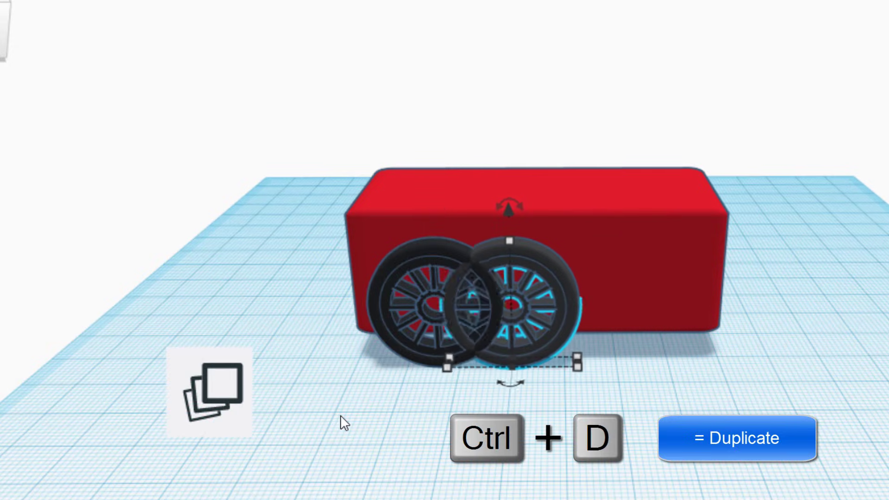
pyautogui.press('Right')
pyautogui.press('Left')
pyautogui.press('Left')
pyautogui.press('Right')
pyautogui.press('Right')
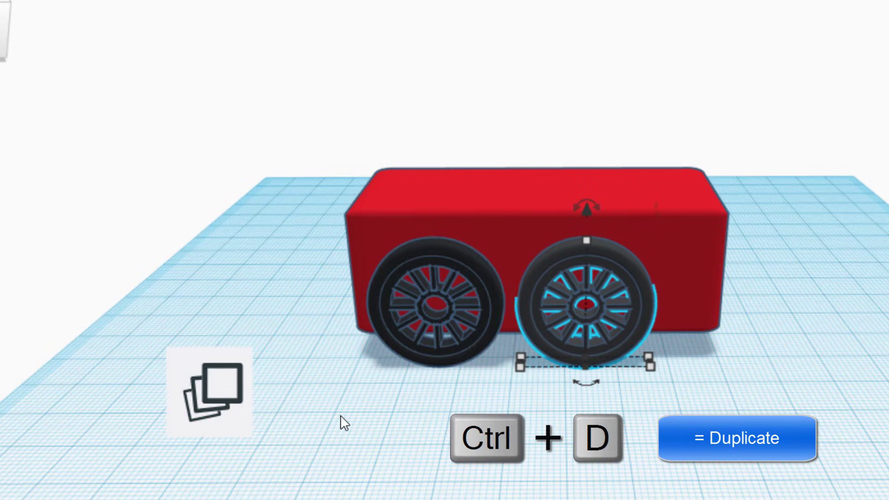
pyautogui.press('Left')
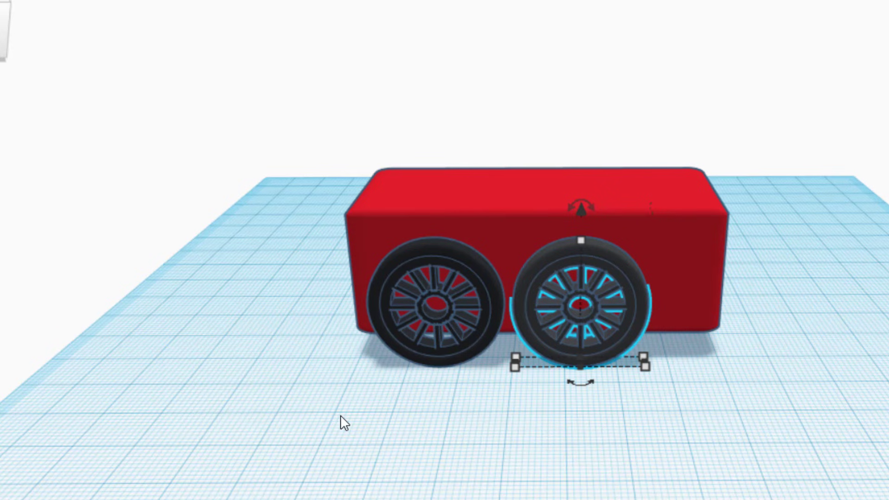
# Step: Duplicate the spaced wheel again, scale the new copy down proportionally, and place it at the body's front end
pyautogui.hotkey('ctrl', 'd')
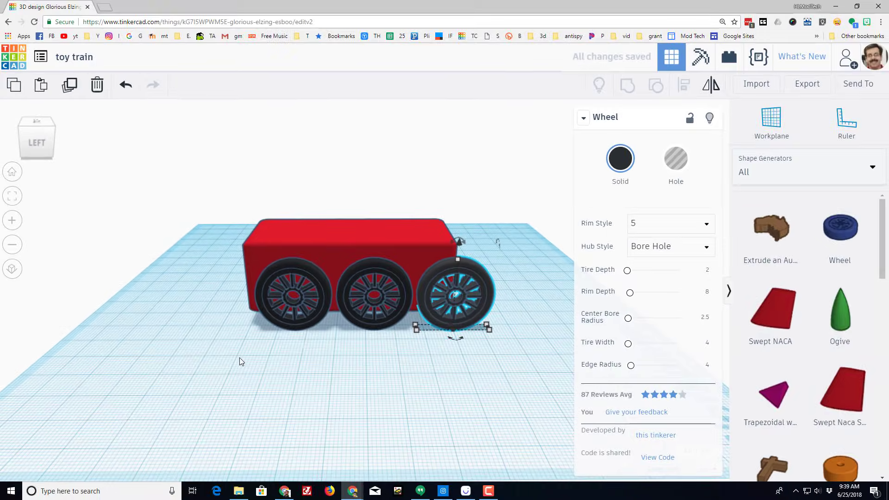
pyautogui.click(20, 200)
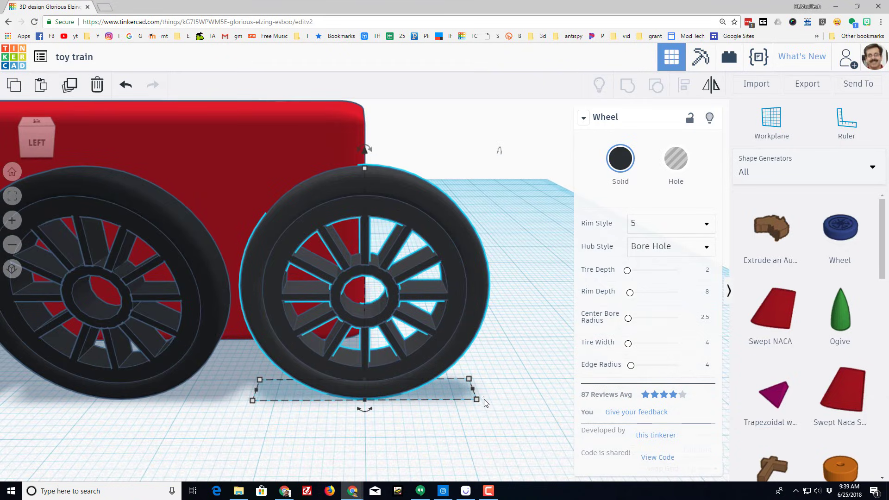
pyautogui.keyDown('shift'); pyautogui.moveTo(477, 400); pyautogui.dragTo(415, 379); pyautogui.keyUp('shift')
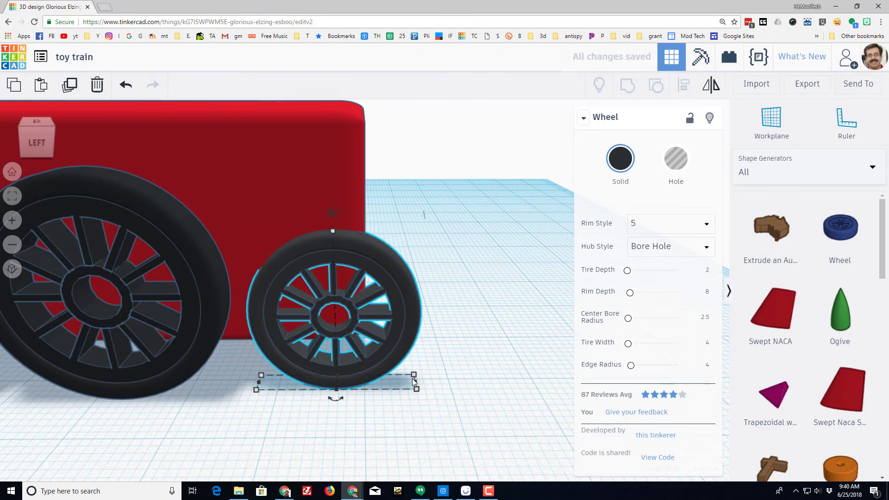
pyautogui.moveTo(466, 359); pyautogui.dragTo(341, 317, button='right')
pyautogui.scroll(5, 454, 349)
pyautogui.scroll(-2, 341, 318)
pyautogui.moveTo(125, 320); pyautogui.dragTo(255, 320, button='right')
pyautogui.scroll(-3, 195, 310)
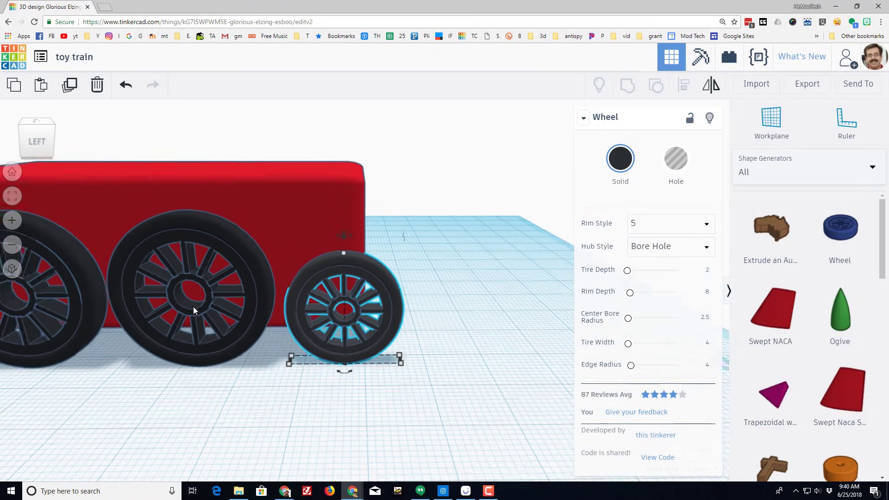
# Step: Nudge the two large wheels away from the small front wheel, keeping a gap between all three
pyautogui.moveTo(103, 347); pyautogui.dragTo(155, 344, button='right')
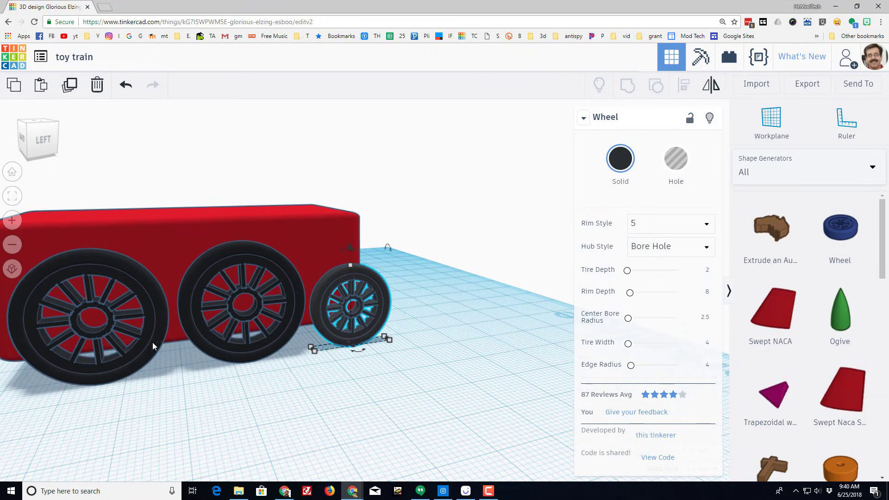
pyautogui.click(152, 347)
pyautogui.press('Left')
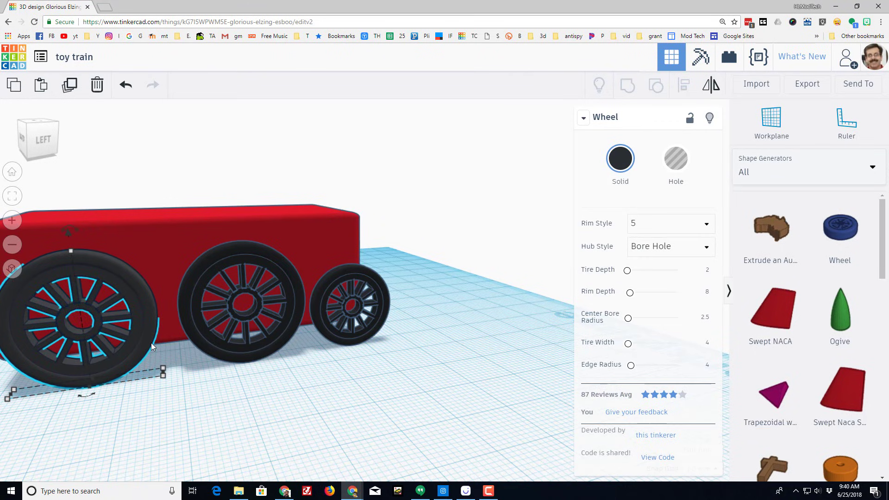
pyautogui.press('Left')
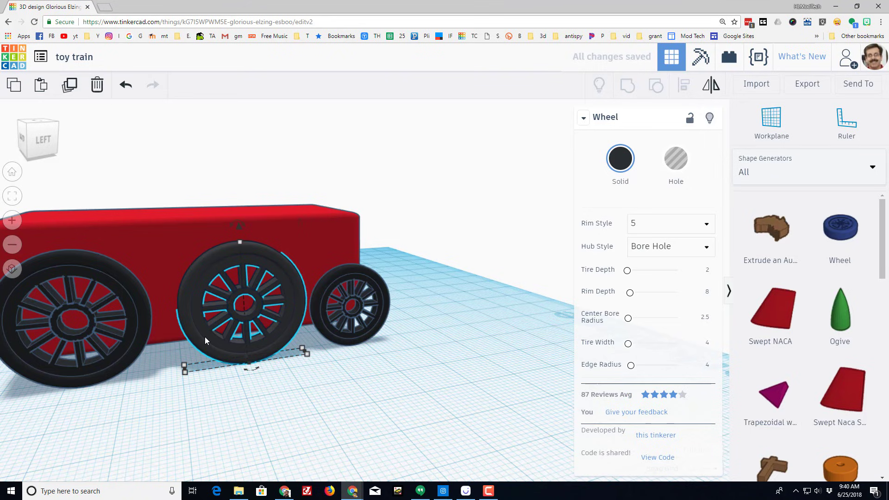
pyautogui.press('Left')
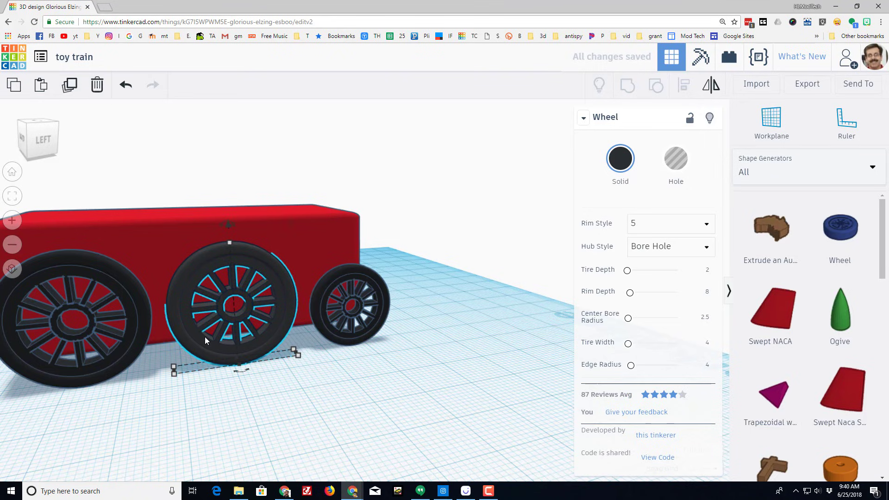
# Step: Select the two large wheels and the small wheel together and group them into one shape
pyautogui.keyDown('shift'); pyautogui.click(107, 373); pyautogui.keyUp('shift')
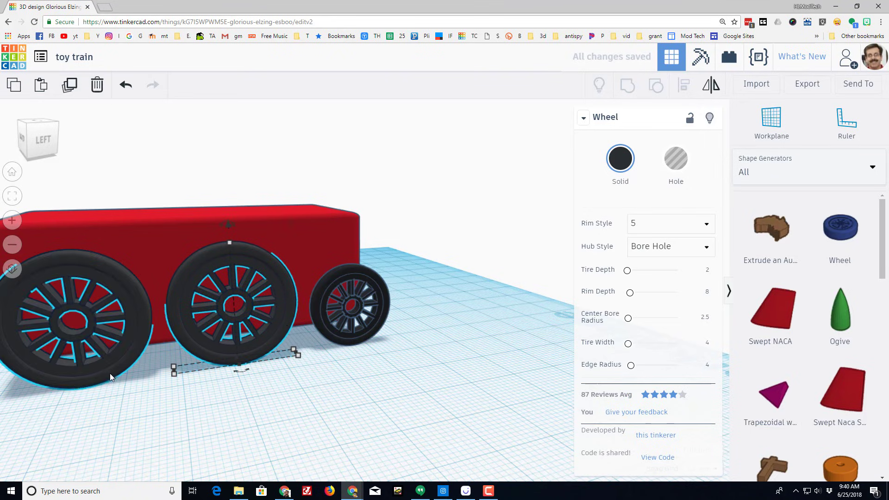
pyautogui.keyDown('shift'); pyautogui.click(349, 345); pyautogui.keyUp('shift')
pyautogui.scroll(2, 549, 250)
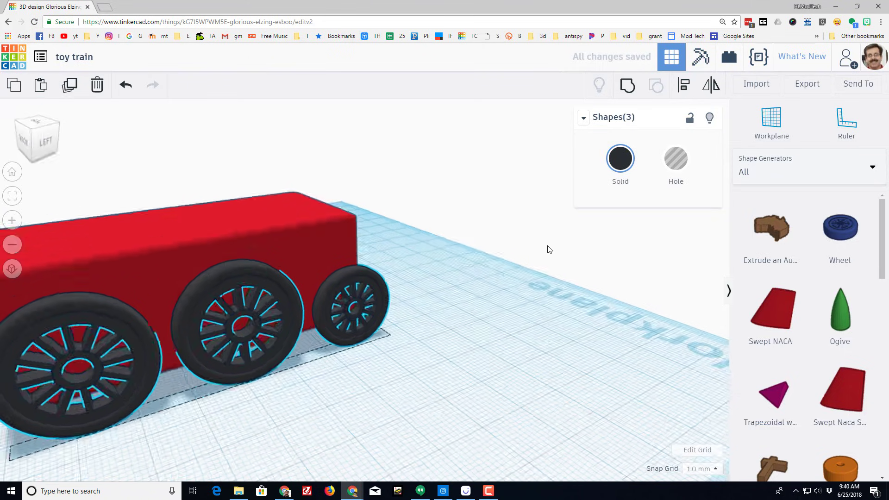
pyautogui.moveTo(549, 250); pyautogui.dragTo(577, 216, button='right')
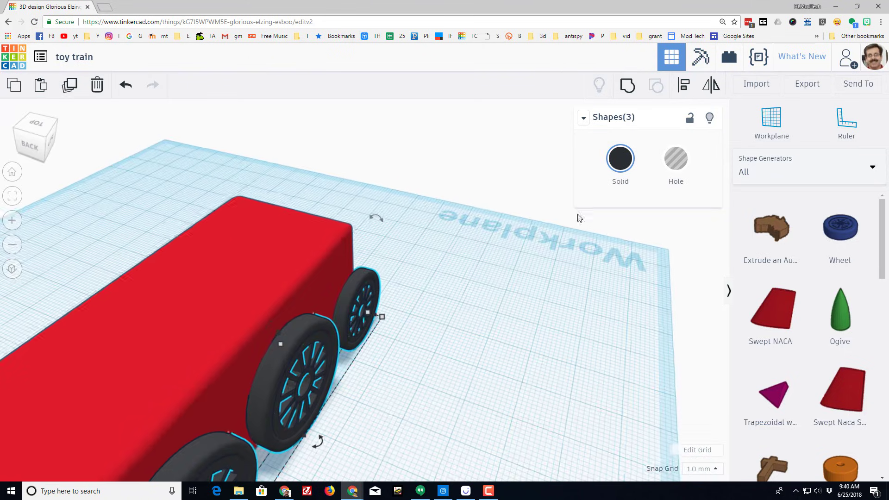
pyautogui.click(628, 86)
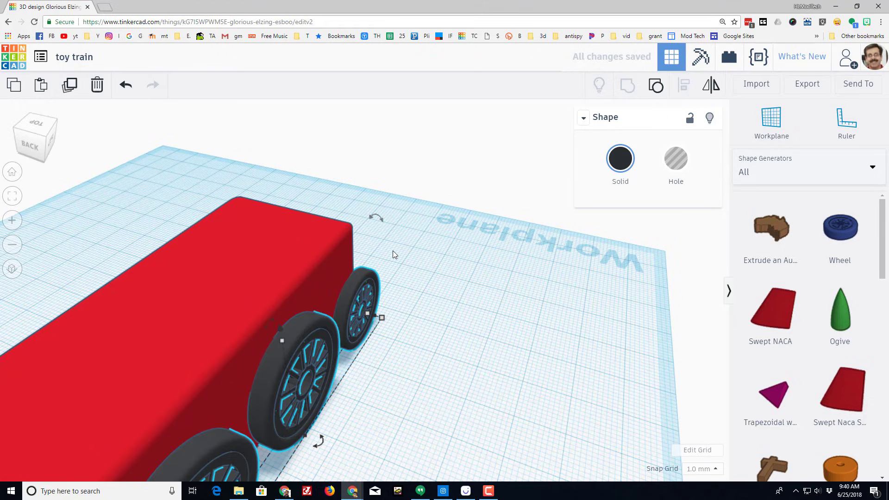
# Step: Duplicate the wheel group and move the copy across to the opposite side of the body
pyautogui.click(42, 130)
pyautogui.hotkey('ctrl', 'd')
pyautogui.press('Left')
pyautogui.press('Left')
pyautogui.press('Left')
pyautogui.press('Left')
pyautogui.press('Left')
pyautogui.press('Left')
pyautogui.press('Left')
pyautogui.press('Left')
pyautogui.press('Left')
pyautogui.press('Left')
pyautogui.press('Left')
pyautogui.press('Left')
pyautogui.press('Left')
pyautogui.press('Left')
pyautogui.press('Left')
pyautogui.press('Left')
pyautogui.press('Left')
pyautogui.press('Left')
pyautogui.press('Left')
pyautogui.press('Left')
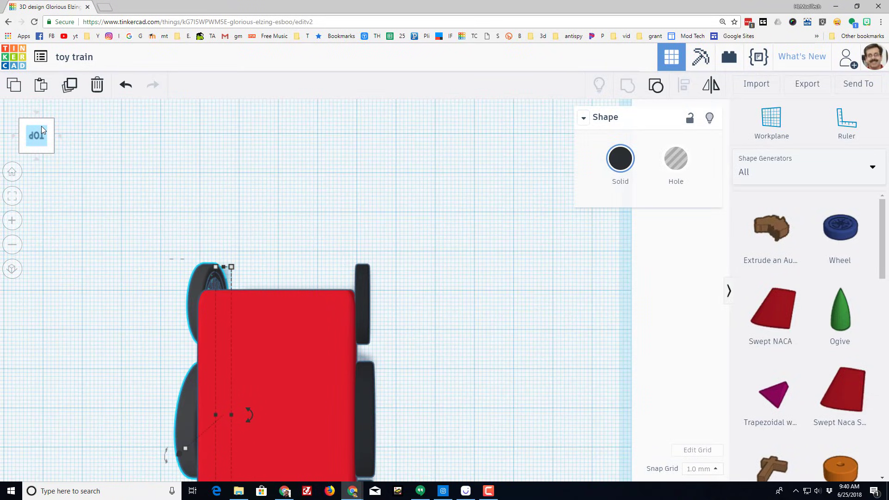
# Step: Flip the copied wheel group across the body's width so its outer faces point away from the body
pyautogui.click(24, 145)
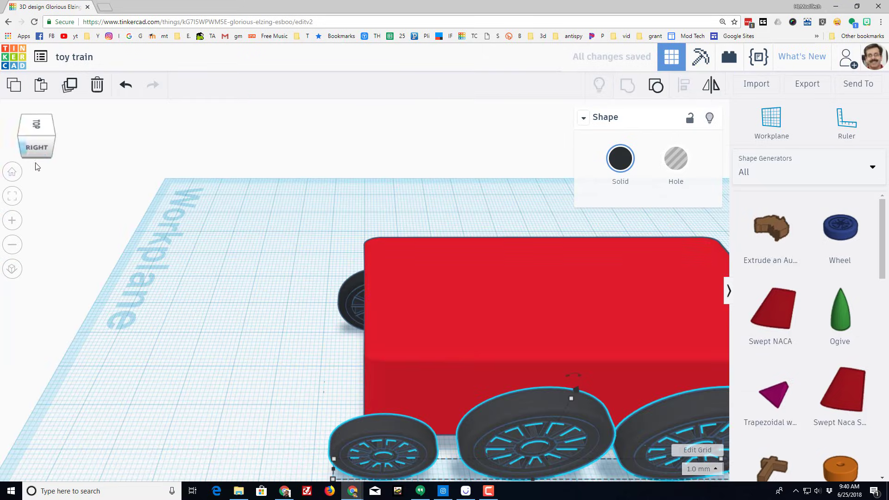
pyautogui.click(20, 132)
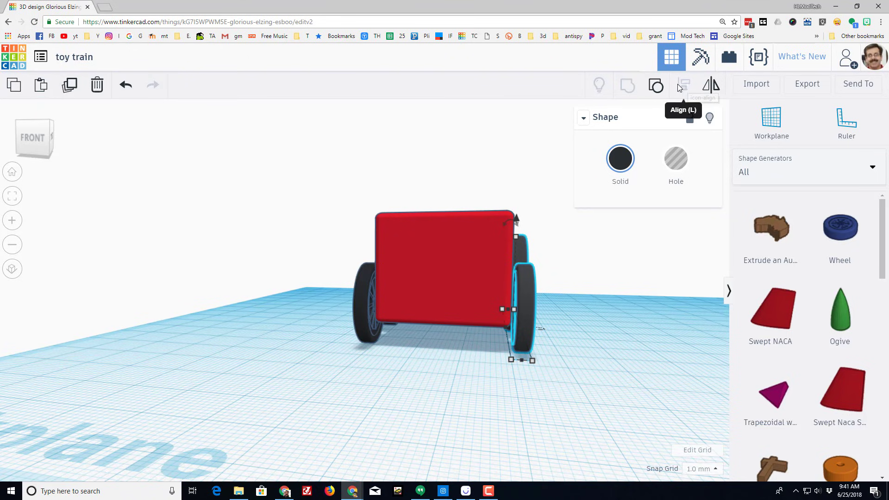
pyautogui.click(711, 85)
pyautogui.click(533, 366)
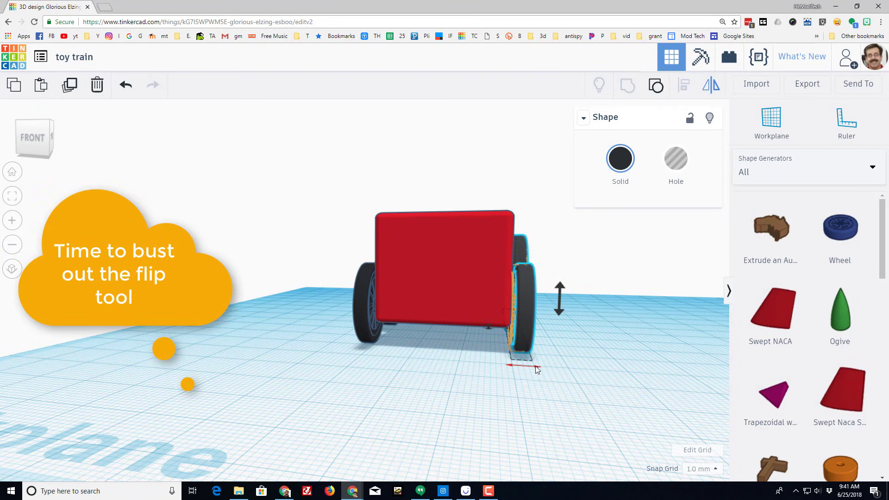
pyautogui.moveTo(570, 334); pyautogui.dragTo(457, 310, button='right')
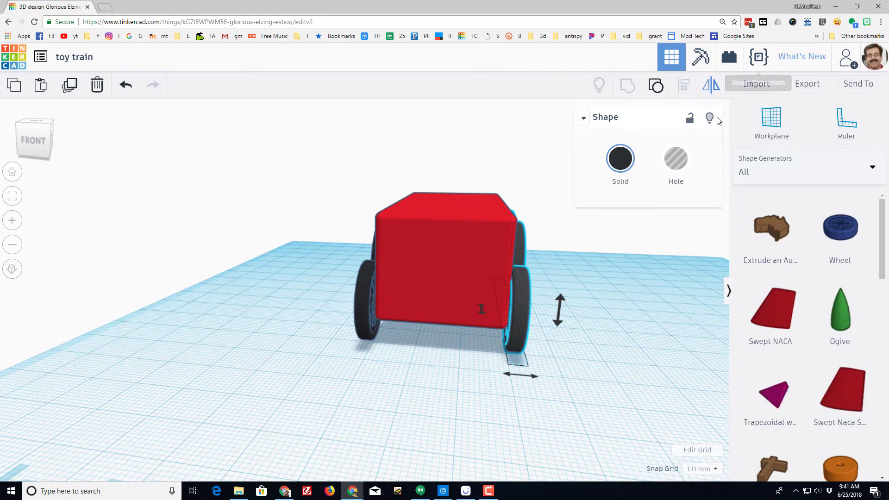
# Step: Lock the wheel groups on both sides of the body
pyautogui.click(690, 120)
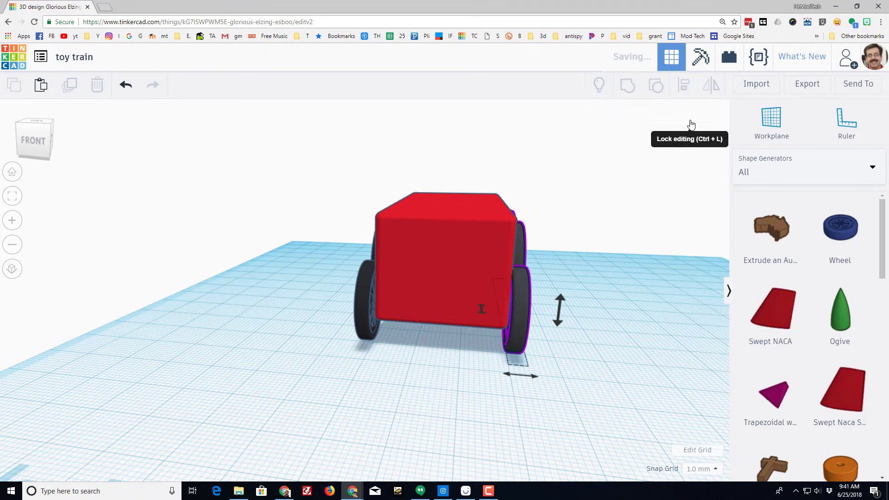
pyautogui.click(361, 292)
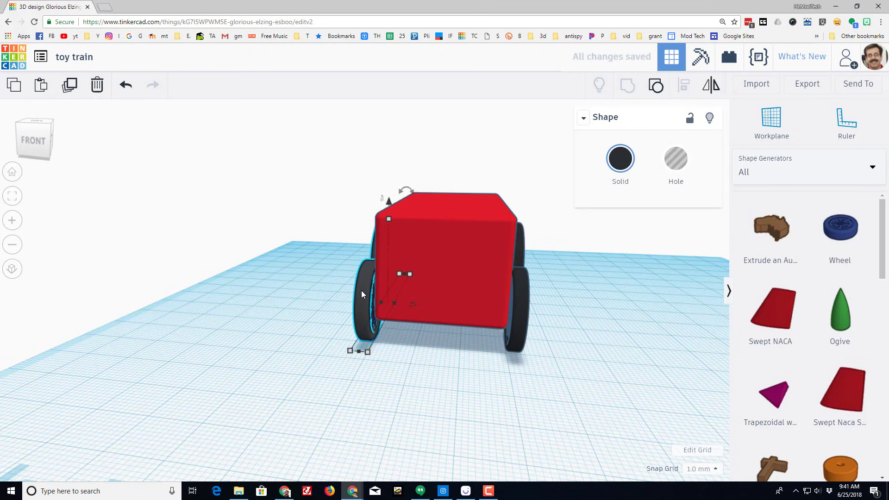
pyautogui.click(690, 121)
pyautogui.moveTo(334, 196); pyautogui.dragTo(53, 190, button='right')
pyautogui.scroll(-5, 54, 193)
pyautogui.moveTo(163, 195); pyautogui.dragTo(376, 230, button='right')
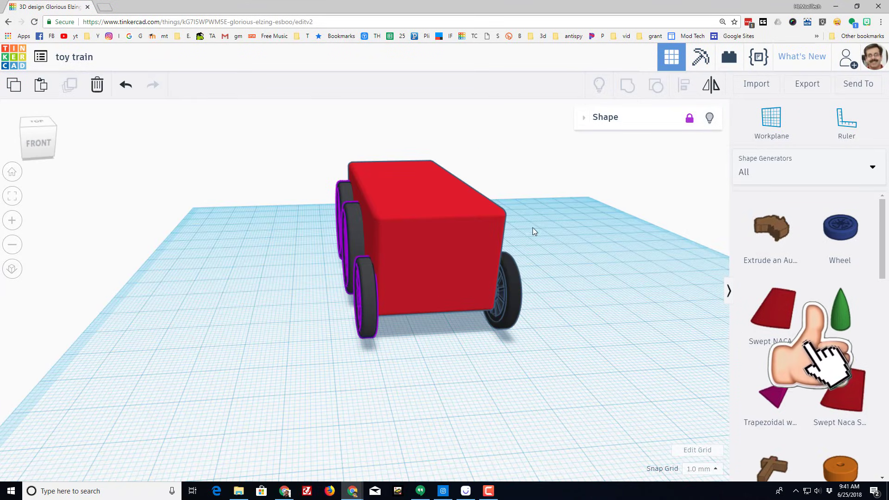
# Step: Place a workplane on the body's front face and add a wedge from Basic Shapes onto it
pyautogui.moveTo(612, 257); pyautogui.dragTo(579, 259, button='right')
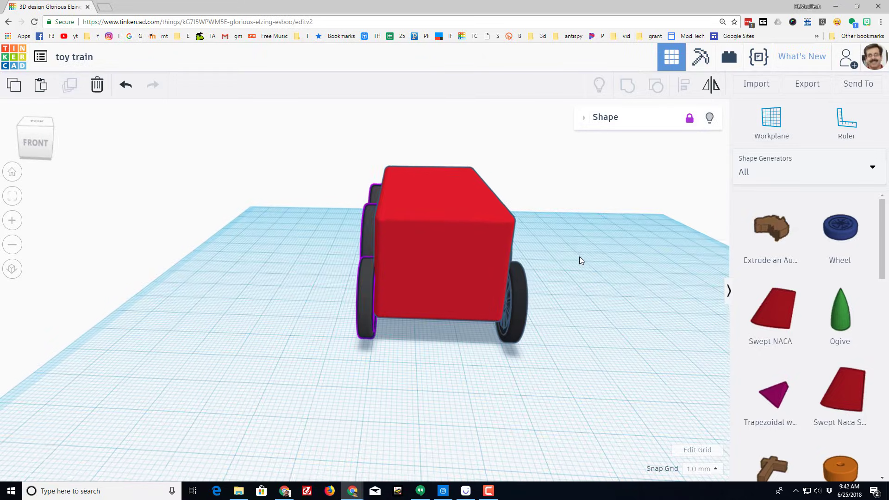
pyautogui.click(745, 176)
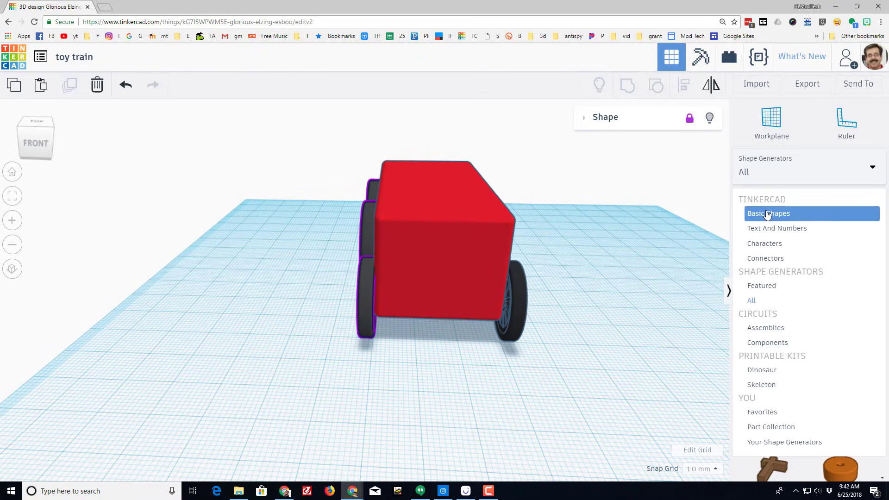
pyautogui.click(748, 212)
pyautogui.moveTo(749, 242); pyautogui.dragTo(399, 282)
pyautogui.click(424, 269)
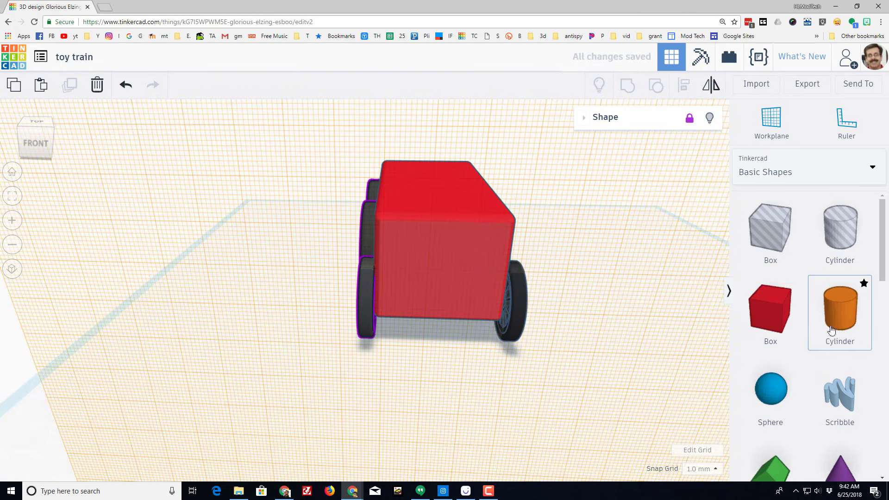
pyautogui.scroll(-4, 783, 326)
pyautogui.moveTo(771, 458); pyautogui.dragTo(392, 268)
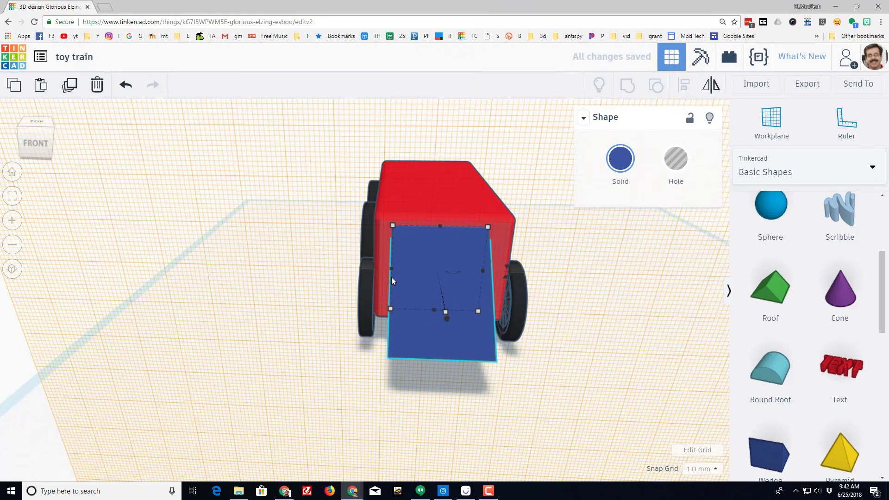
# Step: Set the wedge's width to 21 mm
pyautogui.moveTo(490, 227)
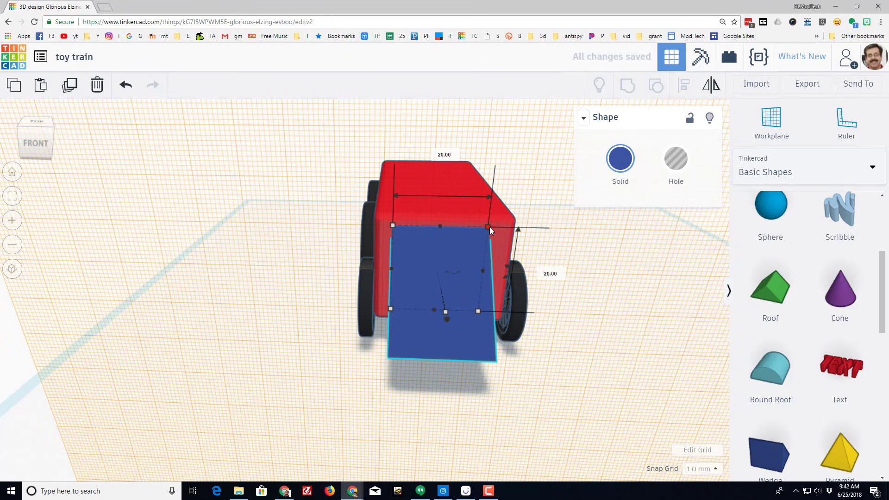
pyautogui.click(444, 154)
pyautogui.write('21')
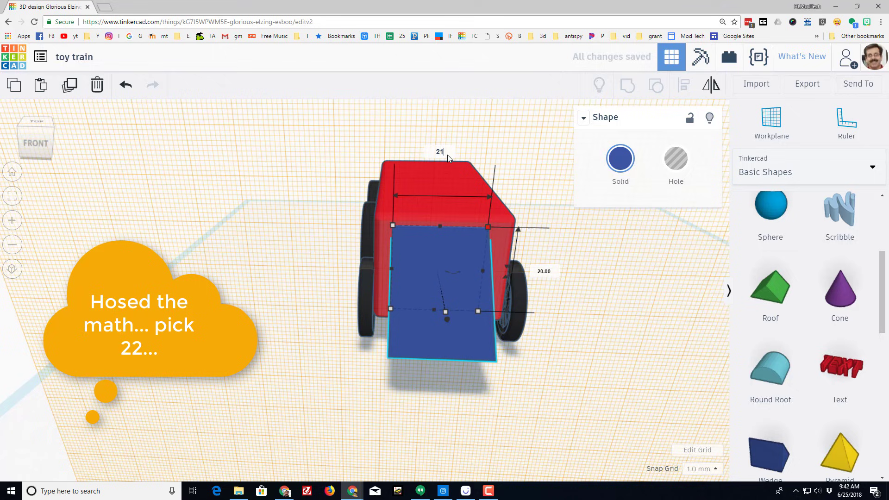
pyautogui.press('Return')
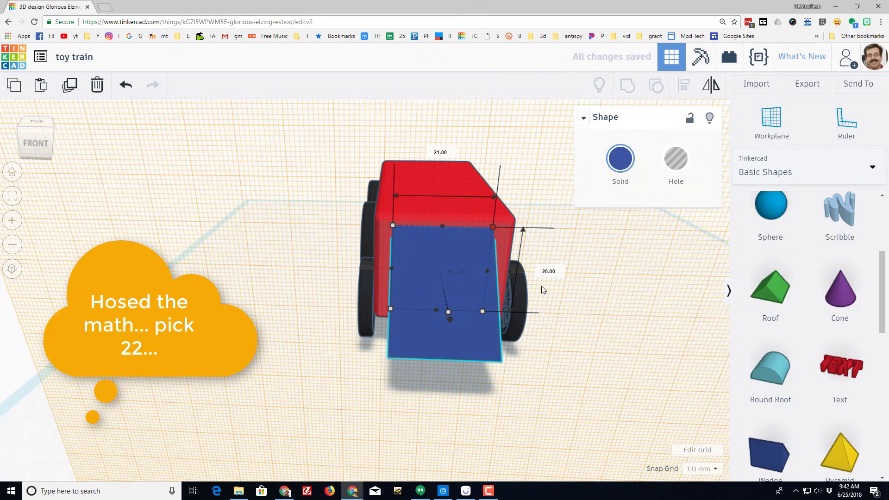
# Step: Add a box hole from Basic Shapes onto the front workplane, beside the wedge
pyautogui.moveTo(541, 288); pyautogui.dragTo(518, 371, button='right')
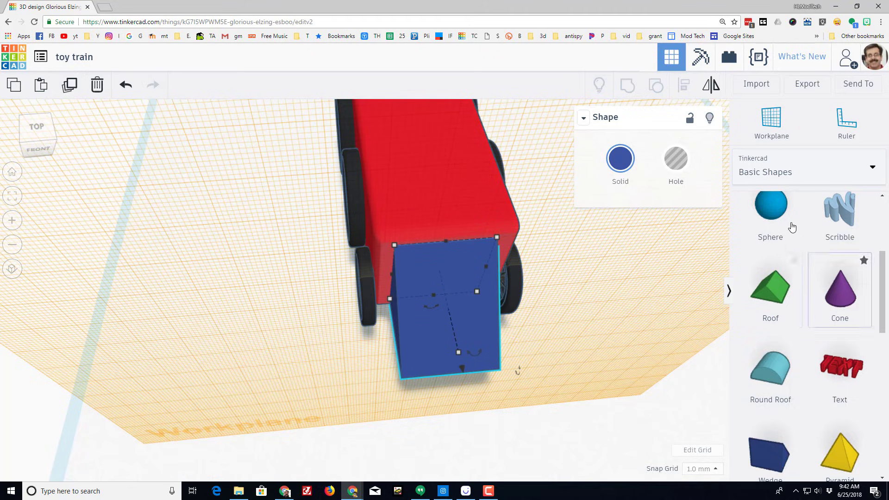
pyautogui.scroll(4, 793, 230)
pyautogui.moveTo(787, 239); pyautogui.dragTo(305, 335)
pyautogui.moveTo(330, 320); pyautogui.dragTo(370, 348, button='right')
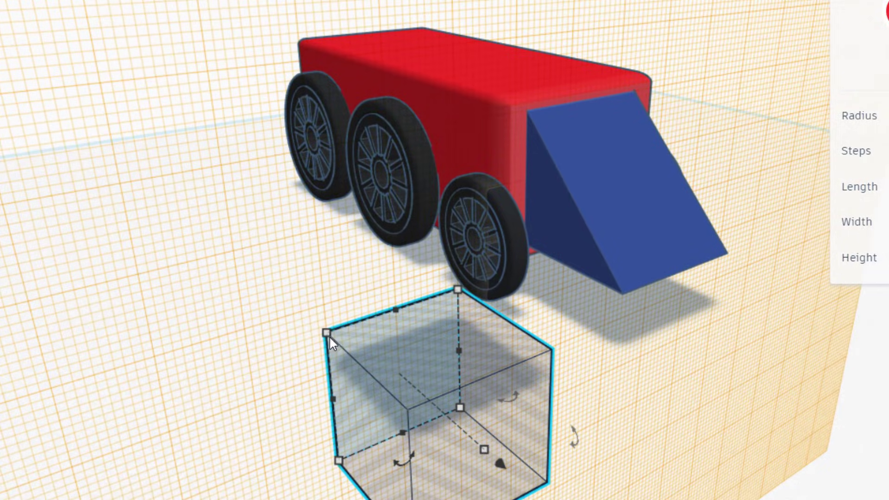
# Step: Resize the box hole beside the wedge to 2 mm wide, 30 mm tall and 16 mm deep
pyautogui.moveTo(327, 334)
pyautogui.click(391, 229)
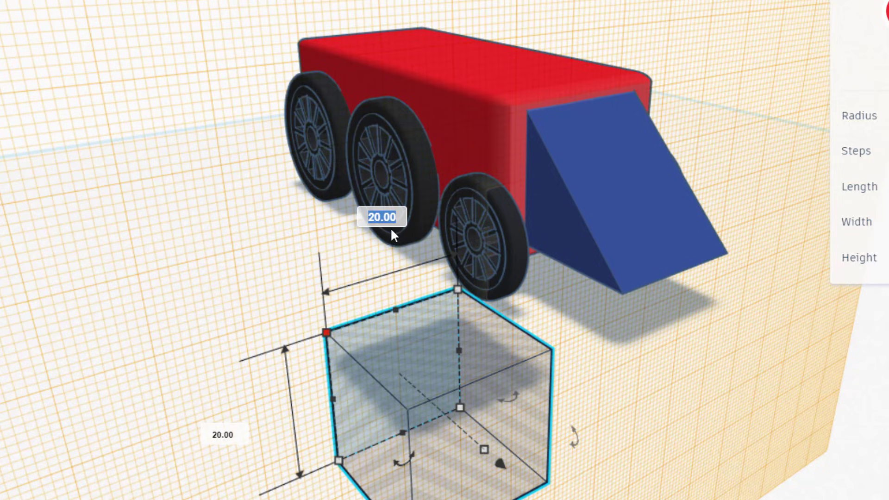
pyautogui.write('2')
pyautogui.press('Return')
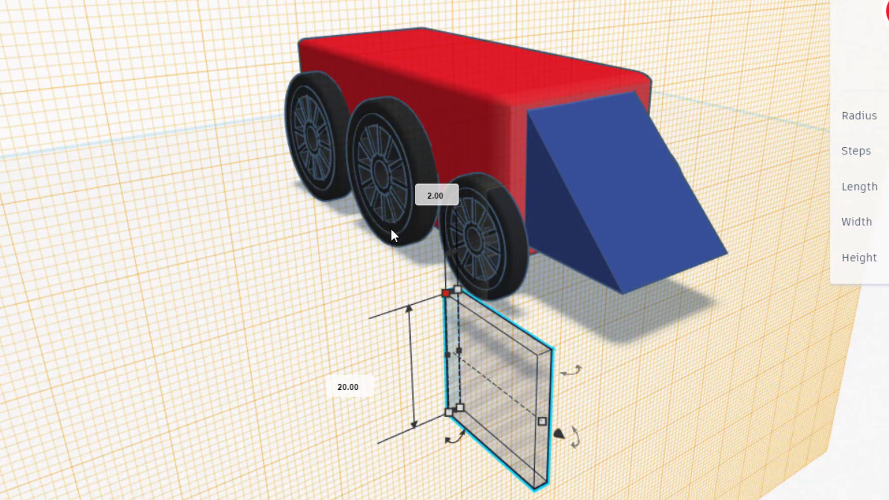
pyautogui.click(358, 380)
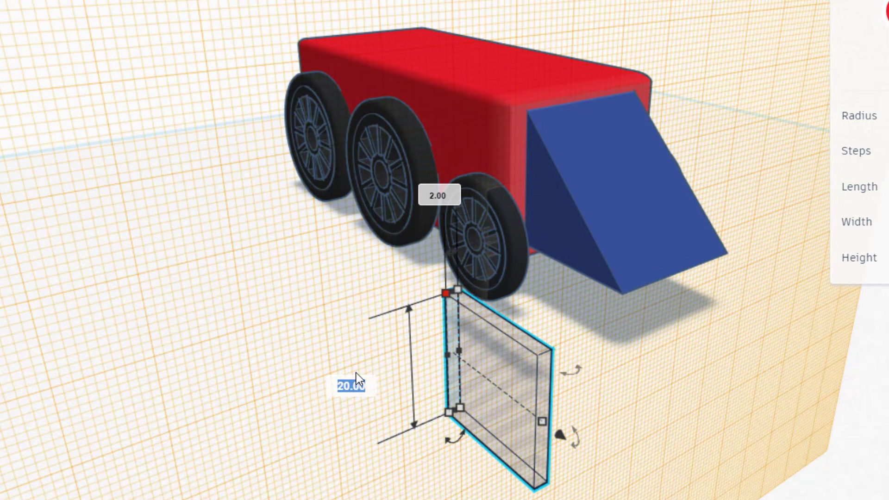
pyautogui.write('30')
pyautogui.press('Return')
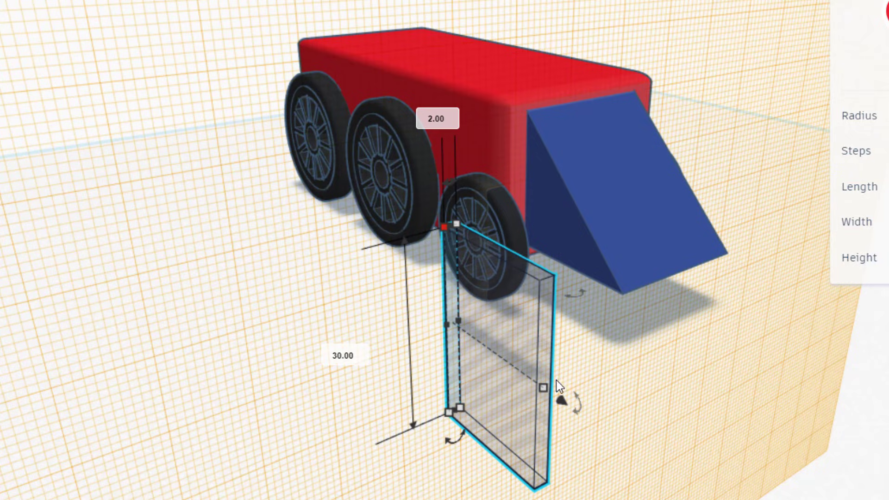
pyautogui.moveTo(545, 389)
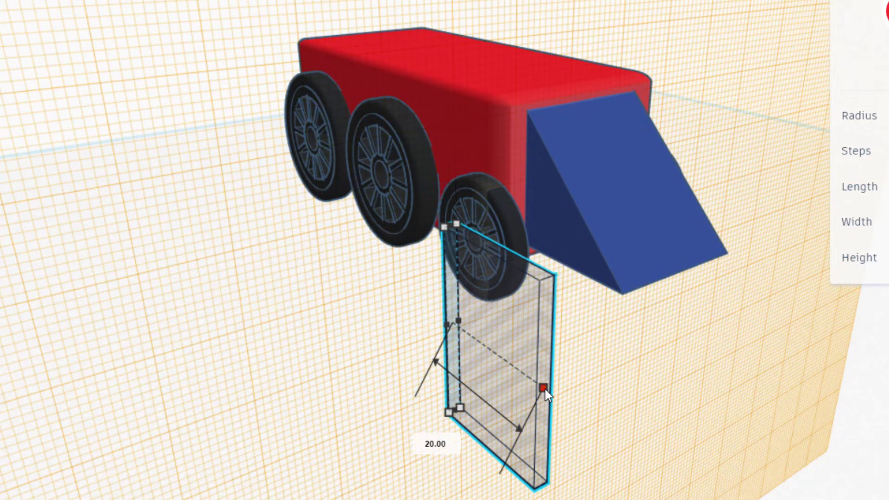
pyautogui.click(438, 448)
pyautogui.write('10')
pyautogui.press('Return')
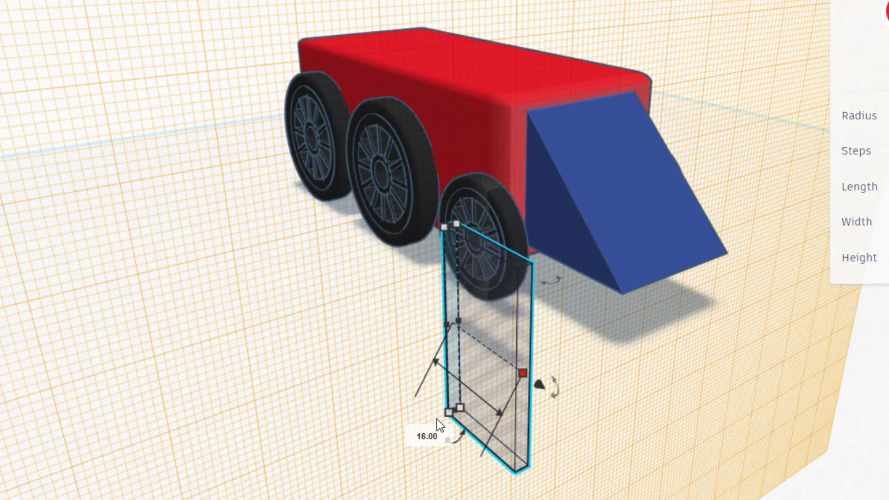
# Step: Move the thin box hole into the wedge, just inside its left edge and level with its upper edge
pyautogui.moveTo(427, 407); pyautogui.dragTo(360, 461, button='right')
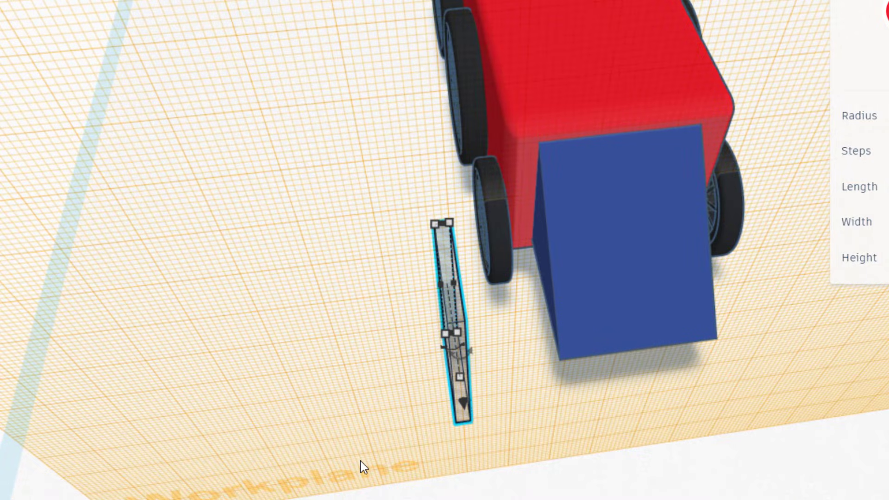
pyautogui.press('Right')
pyautogui.press('Right')
pyautogui.press('Right')
pyautogui.press('Right')
pyautogui.press('Right')
pyautogui.press('Right')
pyautogui.press('Right')
pyautogui.press('Right')
pyautogui.press('Right')
pyautogui.press('Right')
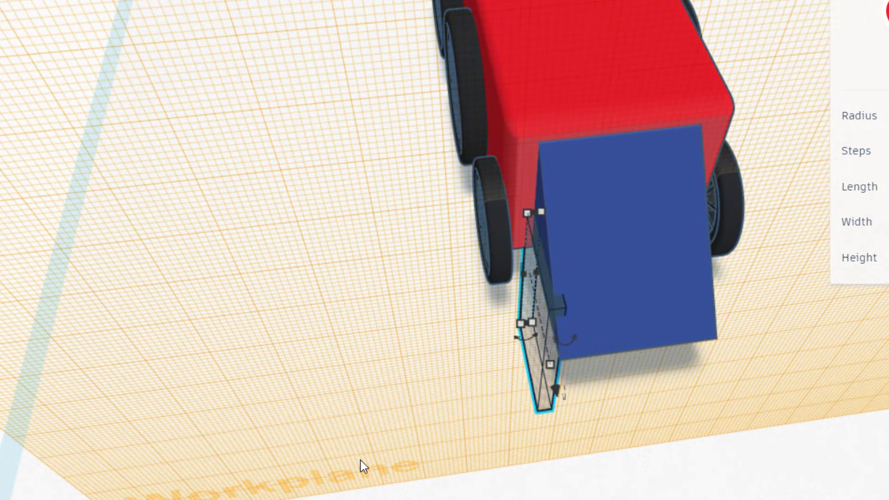
pyautogui.press('Up')
pyautogui.press('Up')
pyautogui.press('Up')
pyautogui.press('Up')
pyautogui.press('Up')
pyautogui.press('Up')
pyautogui.press('Up')
pyautogui.press('Up')
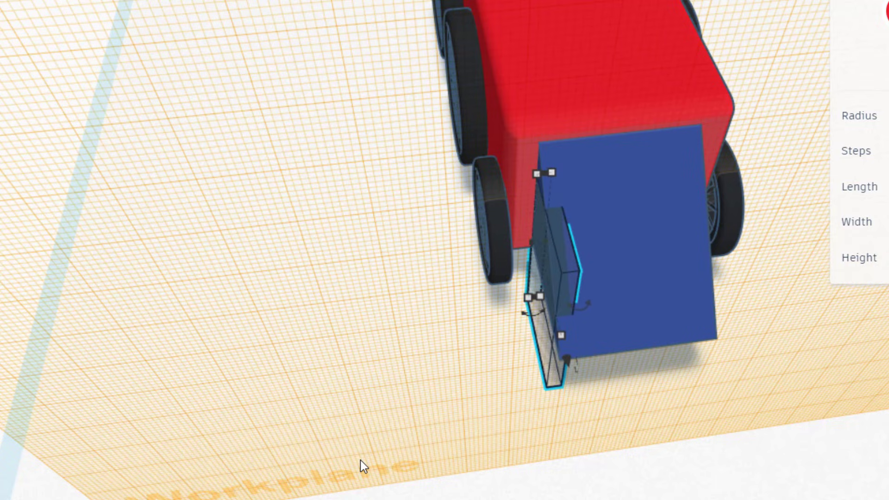
pyautogui.press('Up')
pyautogui.press('Up')
pyautogui.press('Up')
pyautogui.press('Up')
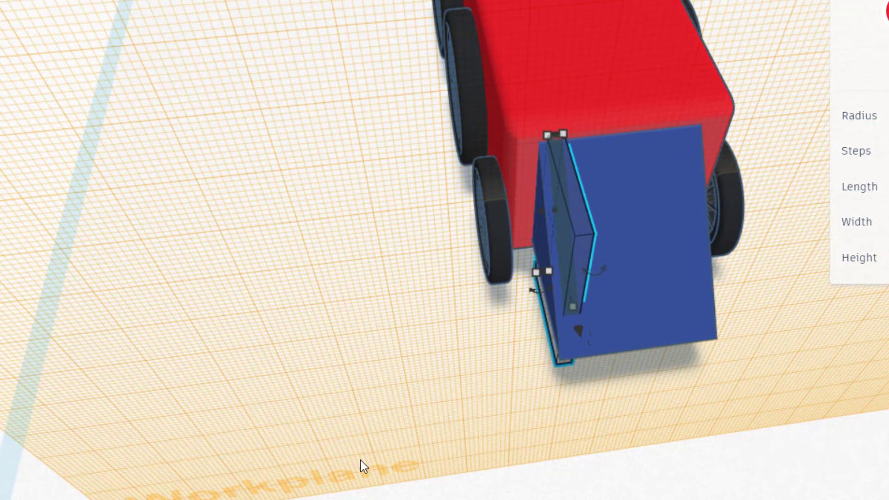
pyautogui.press('Left')
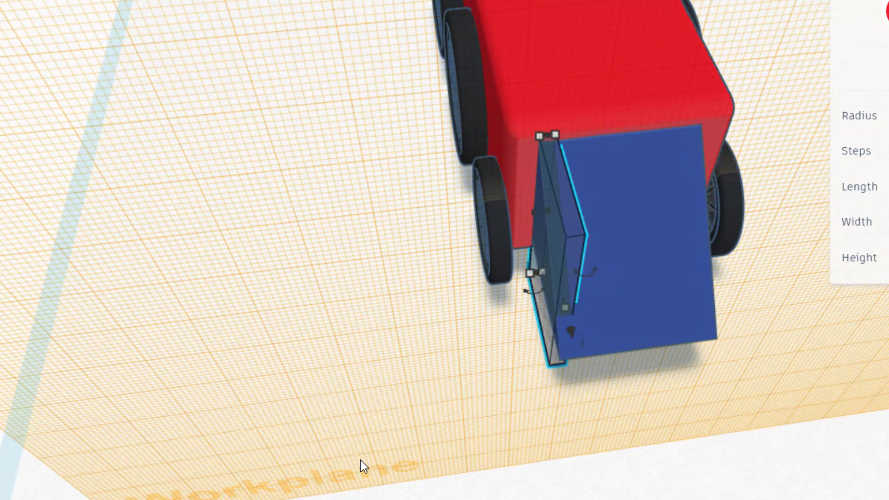
pyautogui.press('Right')
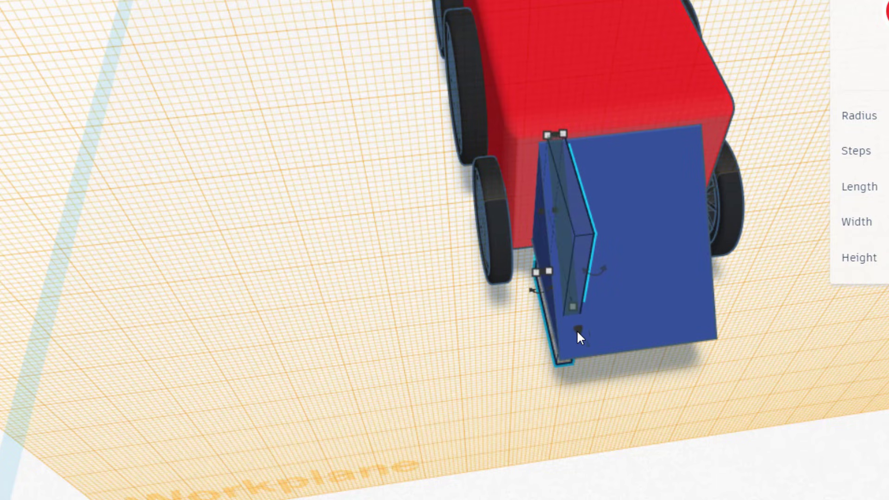
# Step: Shift the thin hole slightly outward from the body's front face so it cuts through the wedge's slope
pyautogui.moveTo(476, 343); pyautogui.dragTo(481, 315, button='right')
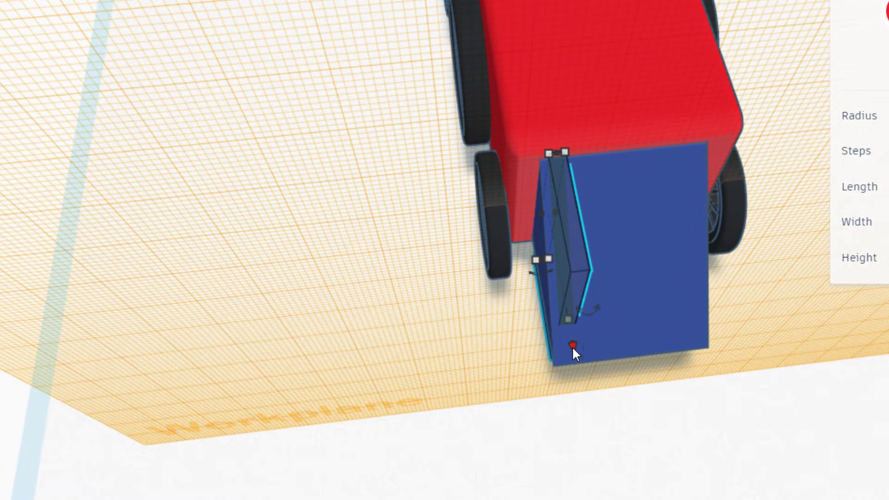
pyautogui.moveTo(573, 348); pyautogui.dragTo(575, 363)
pyautogui.moveTo(535, 367); pyautogui.dragTo(505, 315, button='right')
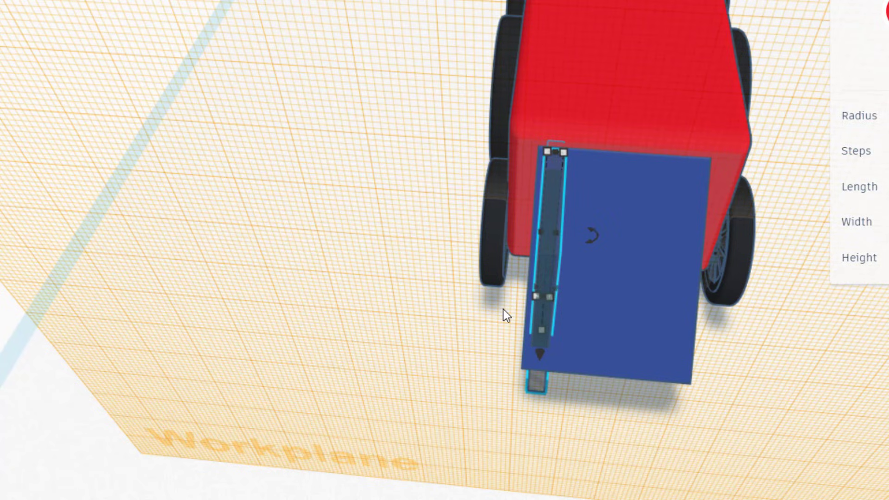
# Step: Duplicate the thin hole 3 mm sideways and repeat the duplication until seven evenly spaced holes span the wedge
pyautogui.press('Right')
pyautogui.press('Right')
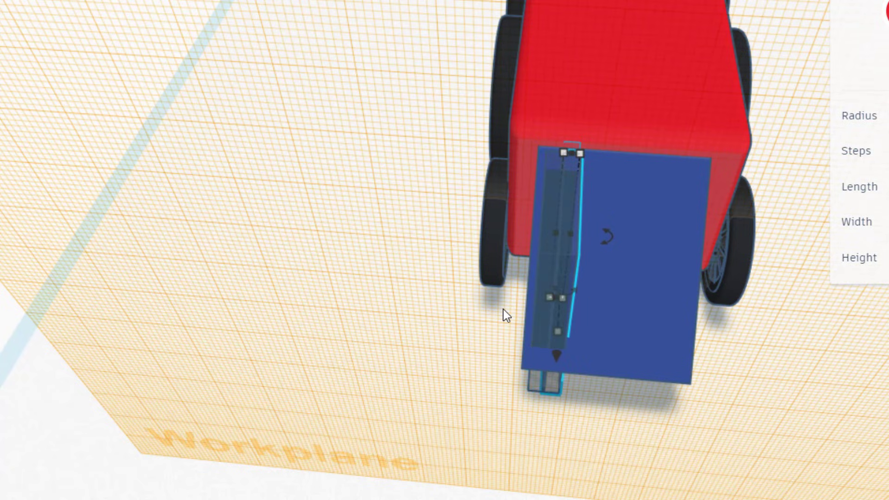
pyautogui.press('Right')
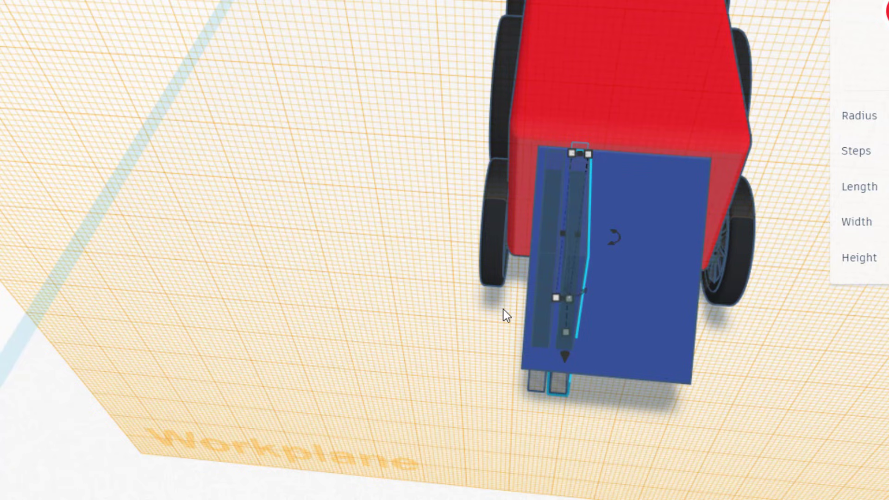
pyautogui.hotkey('ctrl', 'd')
pyautogui.hotkey('ctrl', 'd')
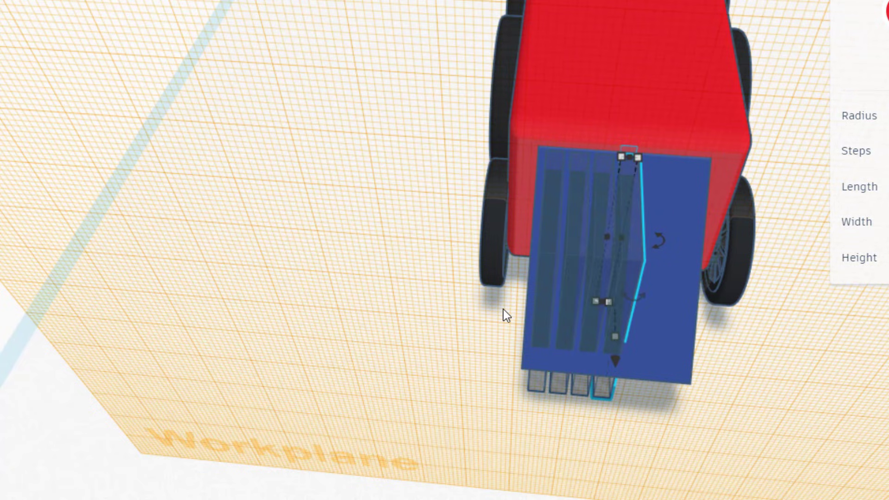
pyautogui.hotkey('ctrl', 'd')
pyautogui.hotkey('ctrl', 'd')
pyautogui.hotkey('ctrl', 'd')
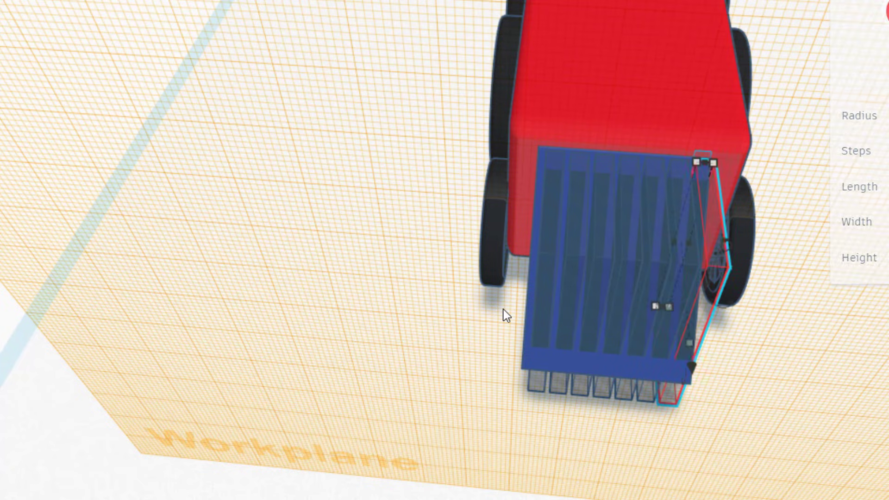
# Step: Widen the wedge to 22 mm on its right side so it extends past the last hole
pyautogui.moveTo(715, 366); pyautogui.dragTo(634, 355, button='right')
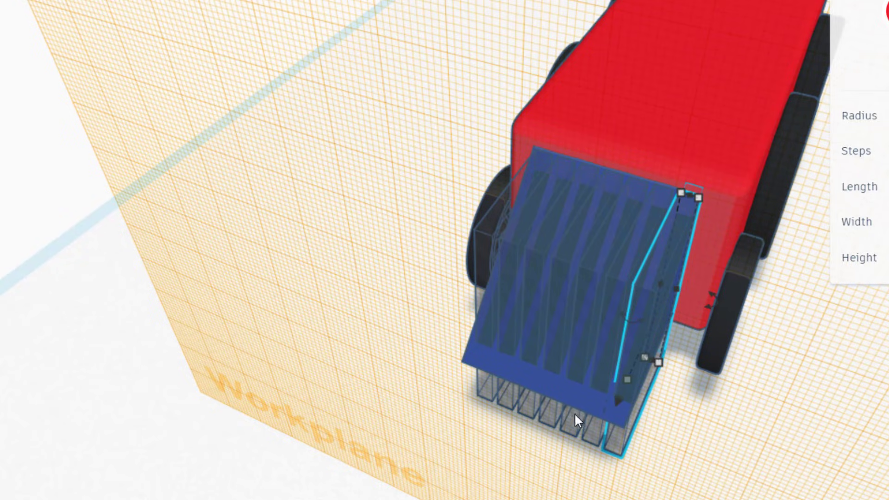
pyautogui.scroll(-3, 556, 398)
pyautogui.moveTo(556, 399); pyautogui.dragTo(433, 412, button='right')
pyautogui.scroll(3, 621, 360)
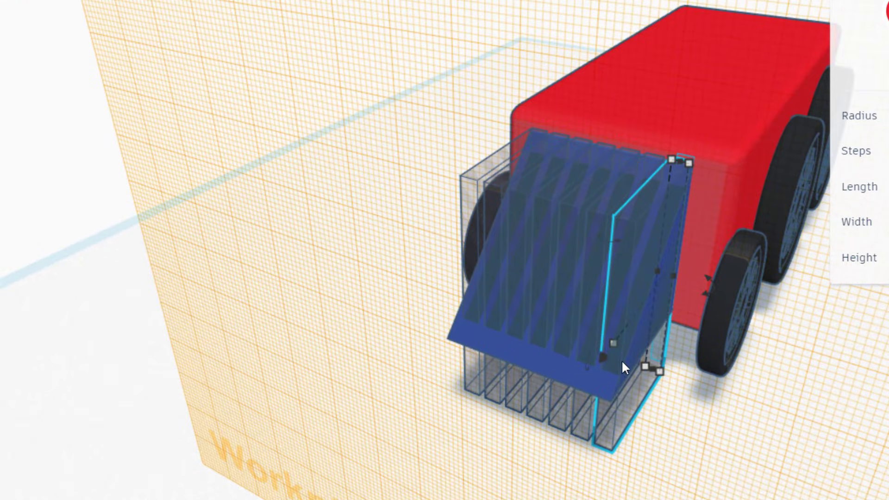
pyautogui.click(532, 366)
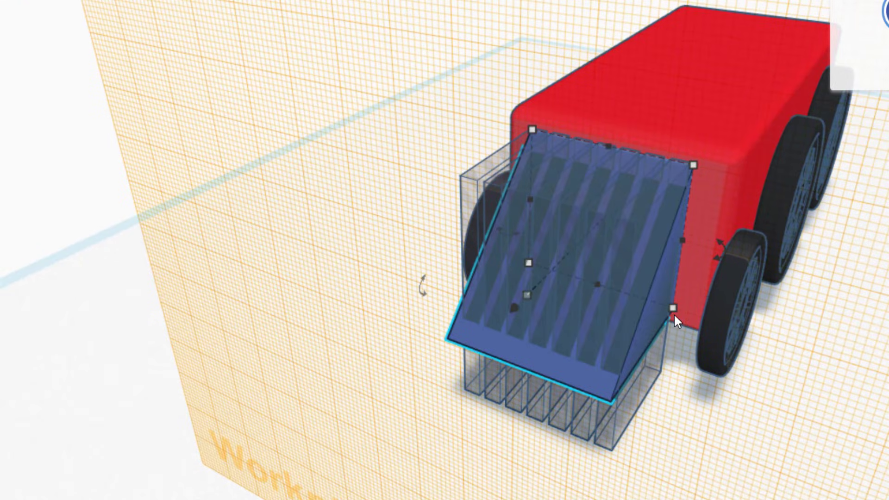
pyautogui.click(366, 411)
pyautogui.click(483, 323)
pyautogui.moveTo(683, 240); pyautogui.dragTo(691, 243)
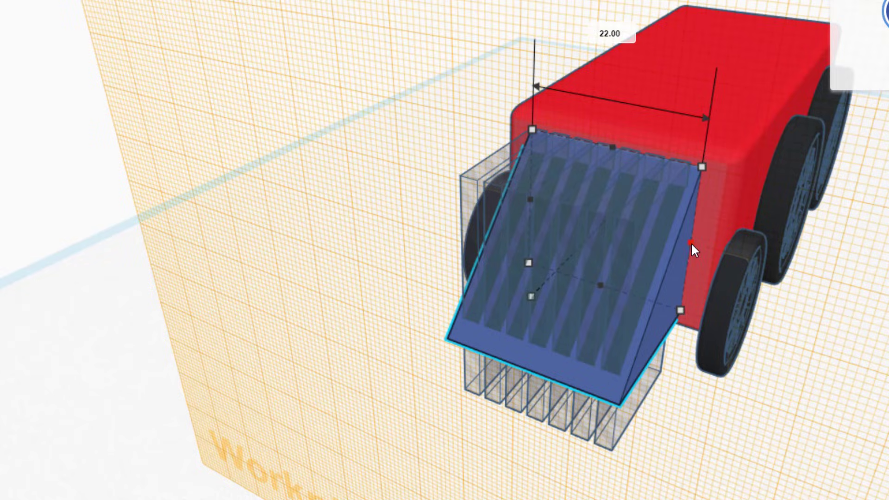
# Step: Select the wedge with all seven thin holes and group them to cut the slots
pyautogui.moveTo(486, 319); pyautogui.dragTo(271, 304, button='right')
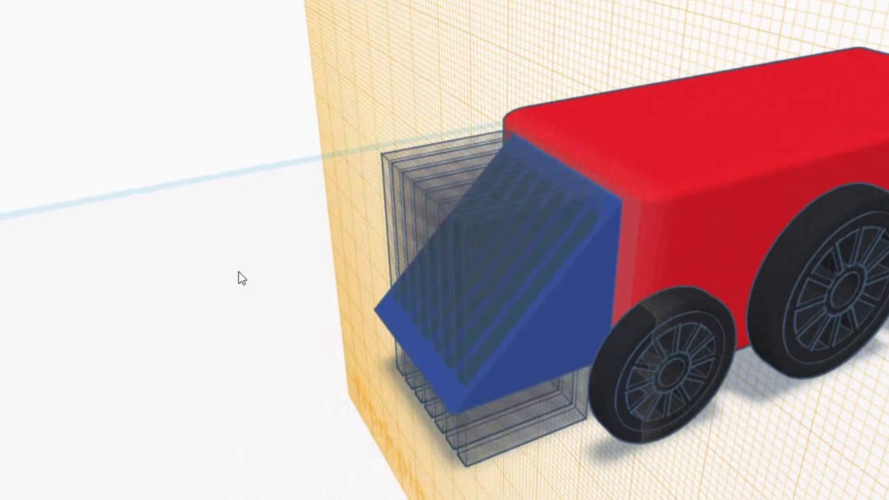
pyautogui.moveTo(240, 278); pyautogui.dragTo(238, 204, button='right')
pyautogui.moveTo(237, 200); pyautogui.dragTo(418, 431)
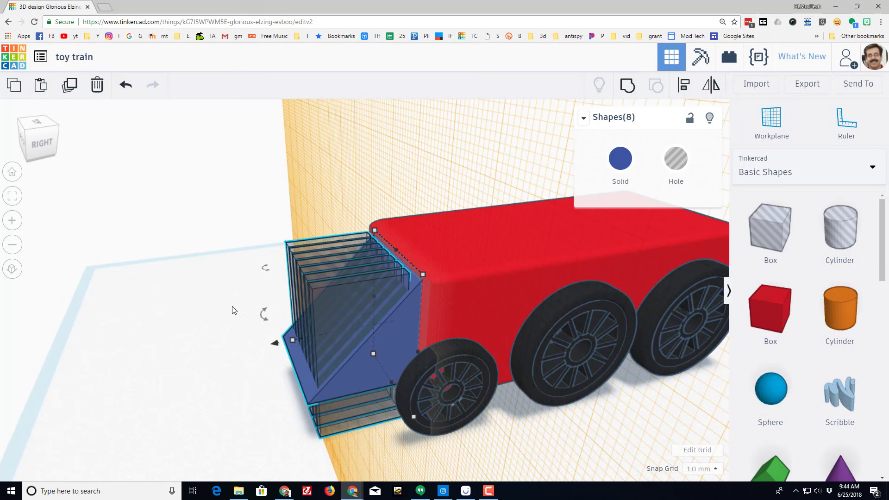
pyautogui.moveTo(234, 309); pyautogui.dragTo(368, 330, button='right')
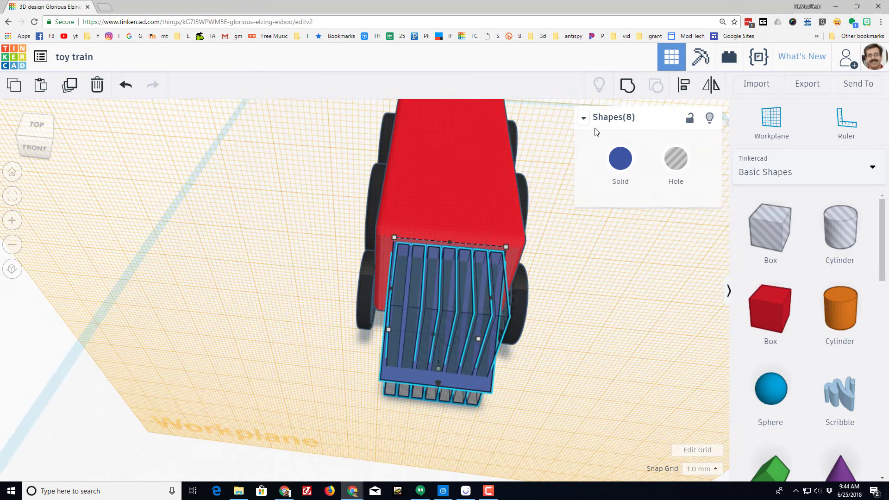
pyautogui.click(622, 93)
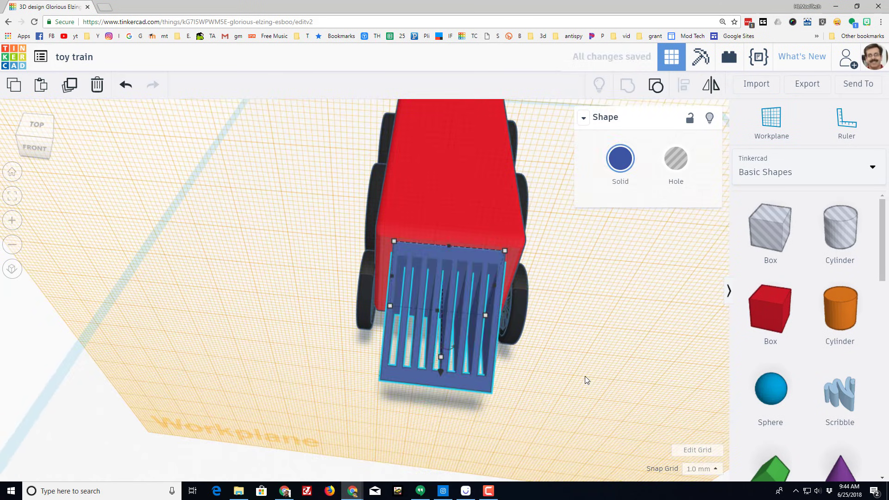
pyautogui.moveTo(585, 376); pyautogui.dragTo(505, 377, button='right')
pyautogui.scroll(3, 464, 330)
pyautogui.scroll(-3, 465, 329)
pyautogui.scroll(2, 377, 375)
pyautogui.click(440, 267)
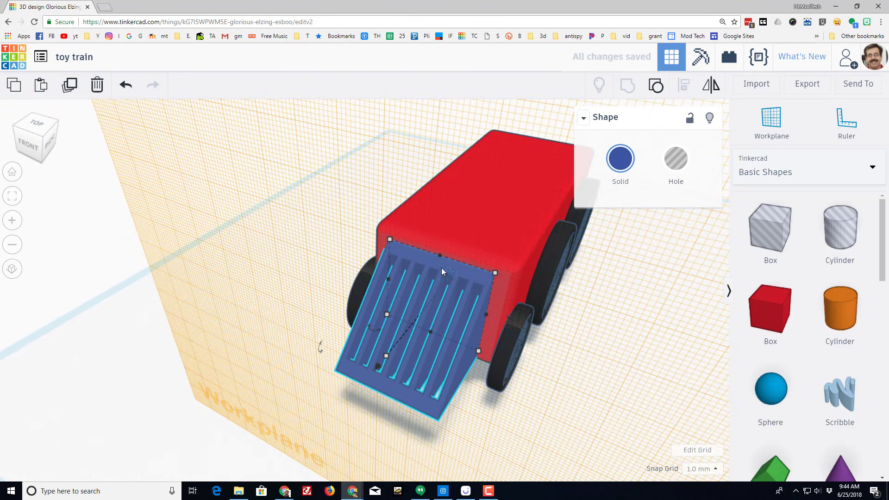